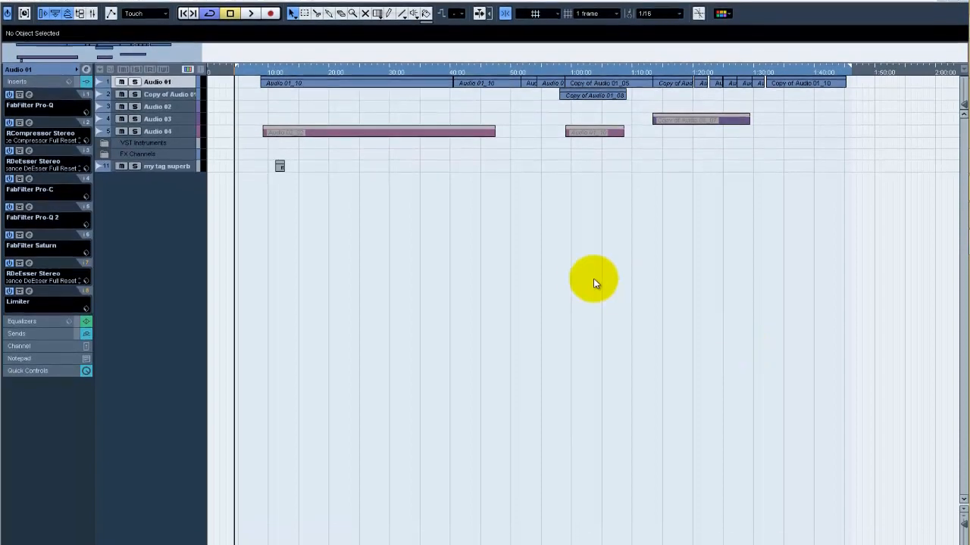
# Show the Audio 01 channel settings in the inspector and enlarge the Audio 01 track to reveal its waveform.
pyautogui.click(576, 268)
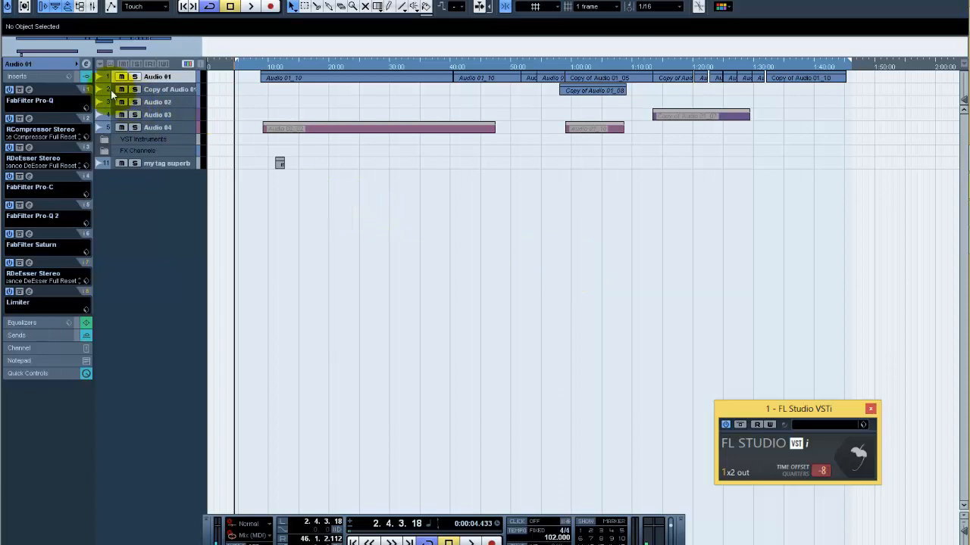
pyautogui.click(46, 63)
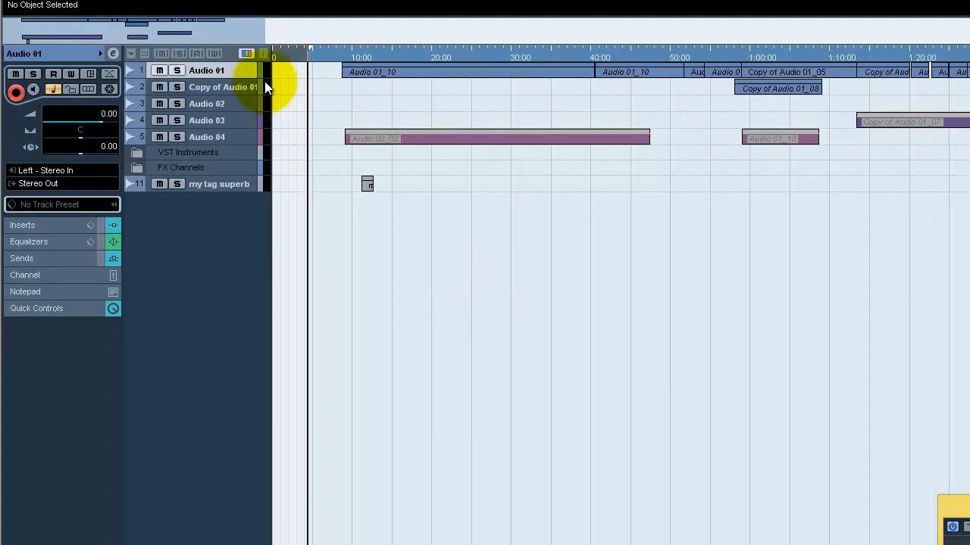
pyautogui.moveTo(245, 78); pyautogui.dragTo(243, 142)
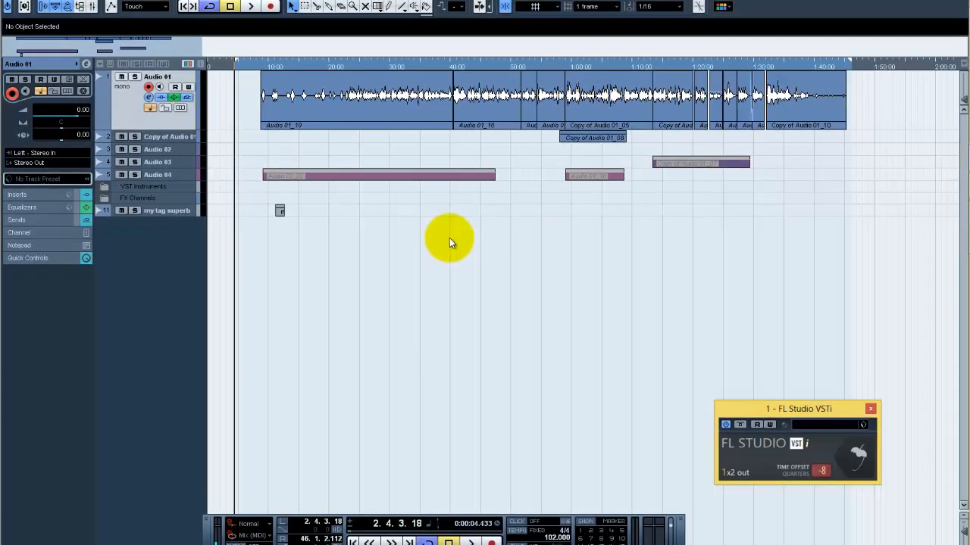
# Play back the vocal arrangement up to the section where the Copy of Audio 01 clip starts, and stop playback.
pyautogui.press('space')
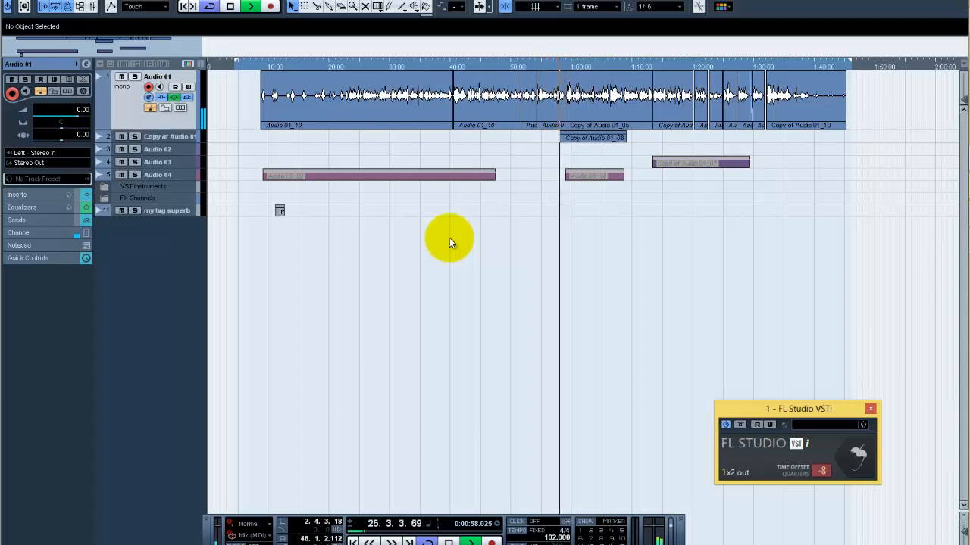
pyautogui.press('space')
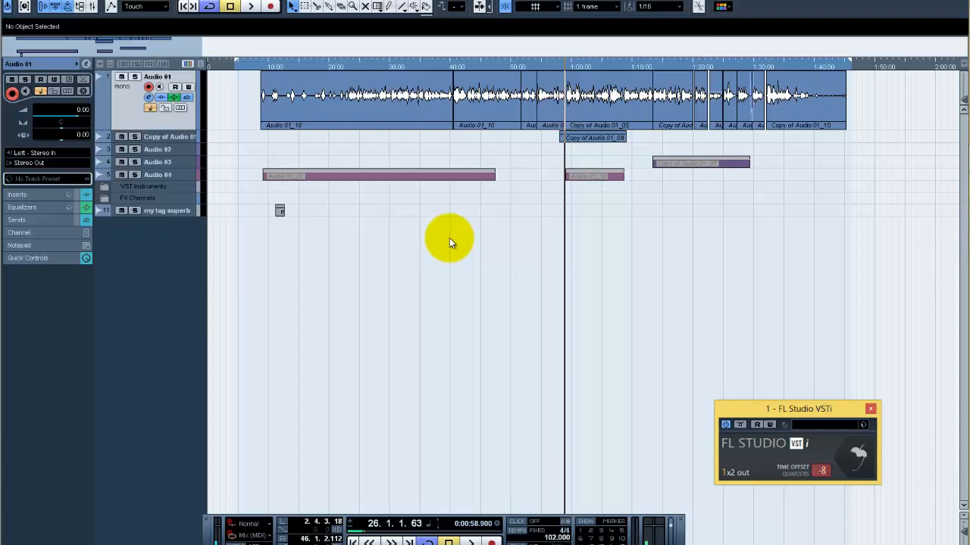
# Switch to FL Studio through its VSTi window, select bars 13 to 17 in the playlist and audition that section.
pyautogui.click(859, 457)
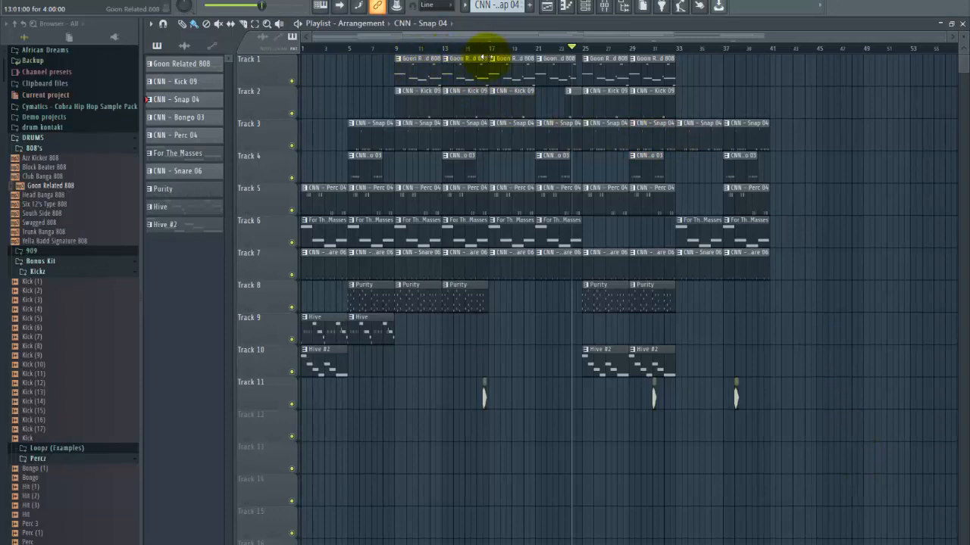
pyautogui.moveTo(492, 58); pyautogui.dragTo(443, 64)
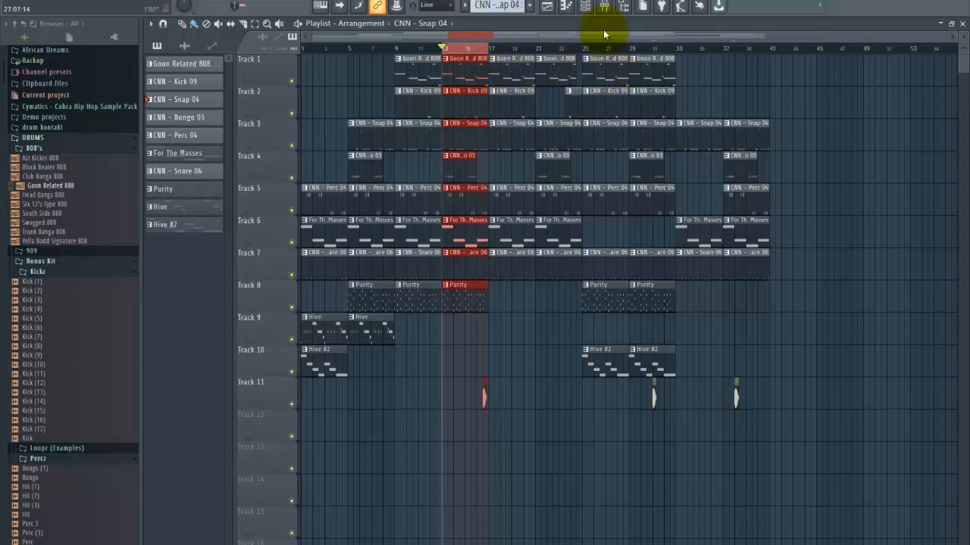
pyautogui.click(236, 5)
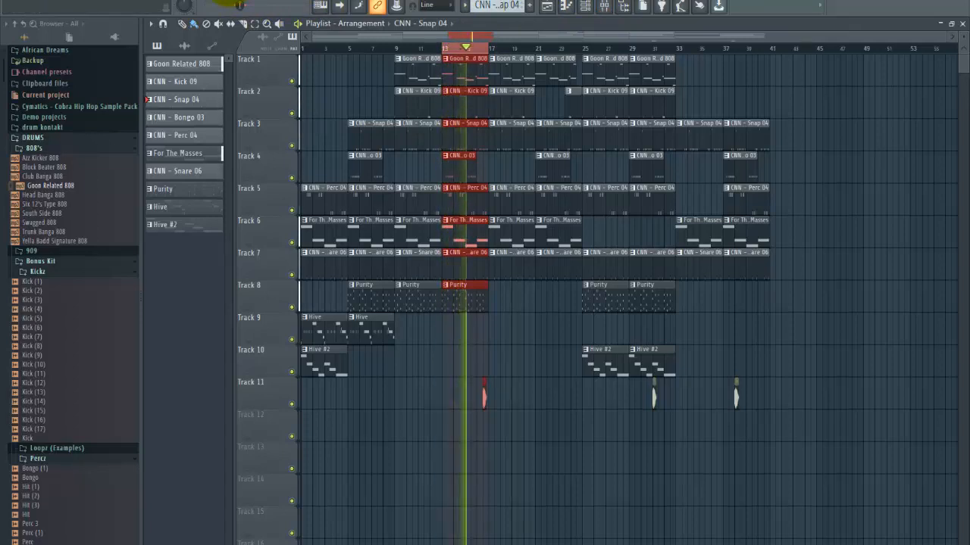
pyautogui.click(257, 6)
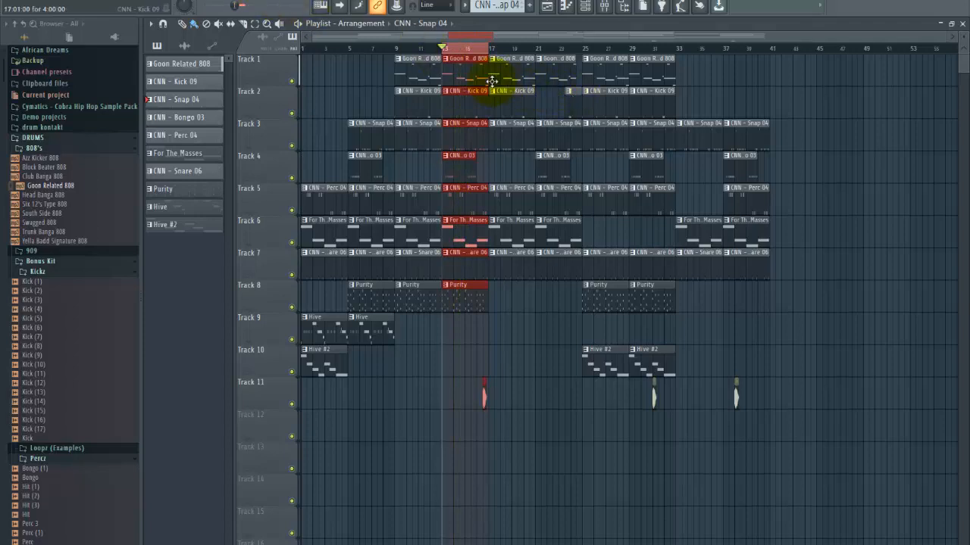
# Select the Goon Related 808 pattern from the playlist, view its notes in the channel rack and close the rack.
pyautogui.click(468, 76)
pyautogui.click(588, 14)
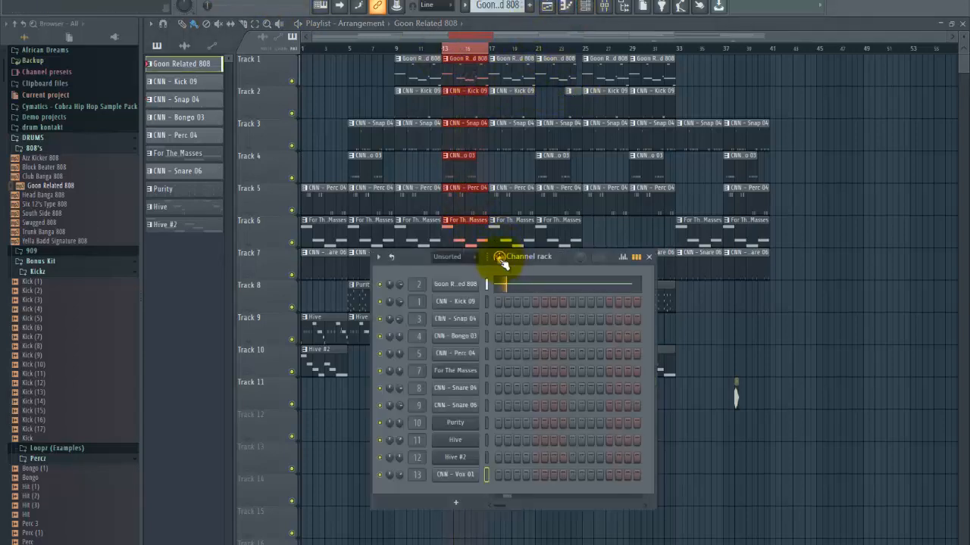
pyautogui.click(649, 257)
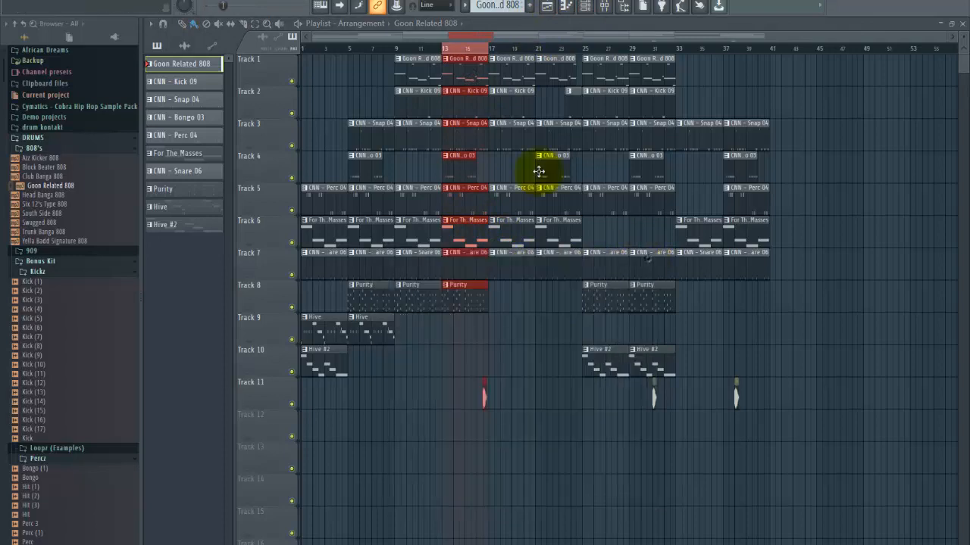
# Examine the CNN - Kick 09 pattern in the piano roll across its full length and close the pattern's windows.
pyautogui.click(460, 108)
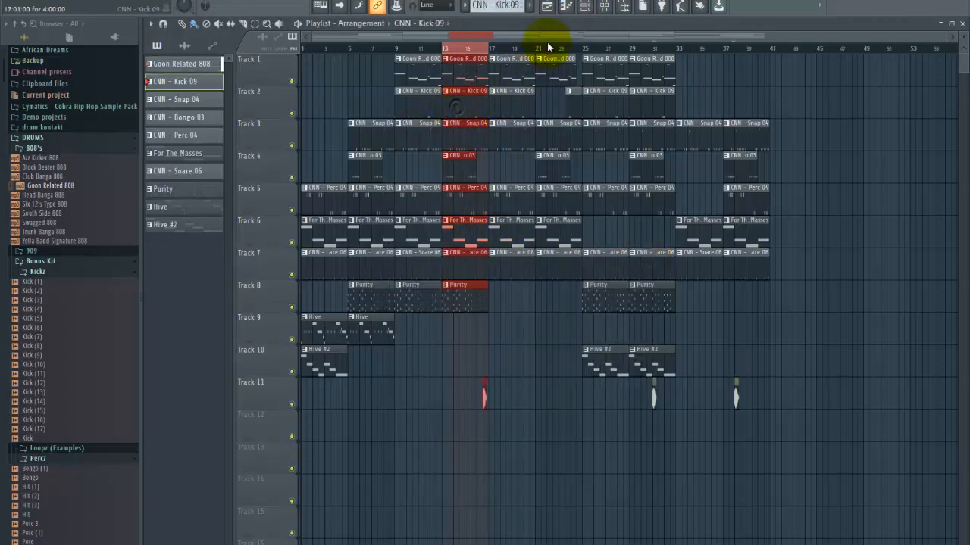
pyautogui.click(585, 8)
pyautogui.click(560, 303)
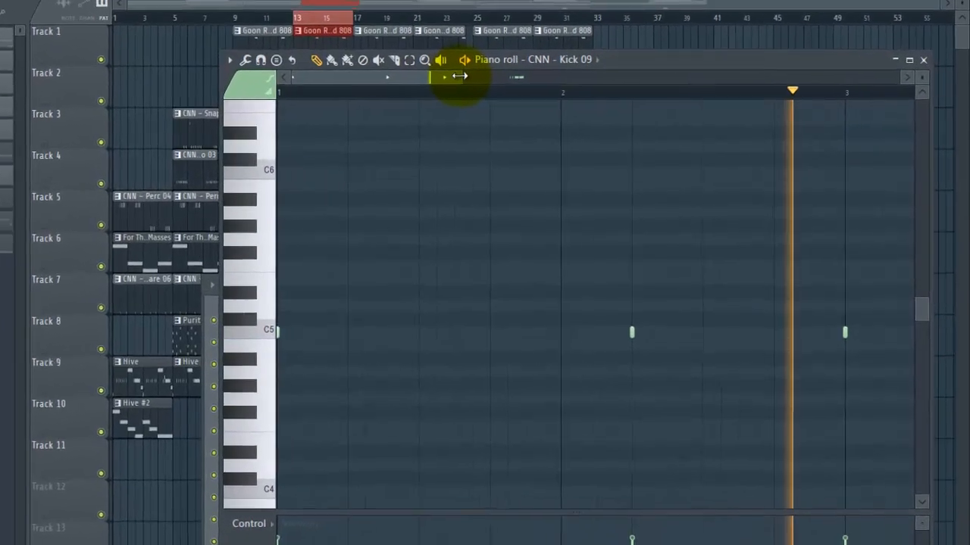
pyautogui.moveTo(573, 95); pyautogui.dragTo(893, 111)
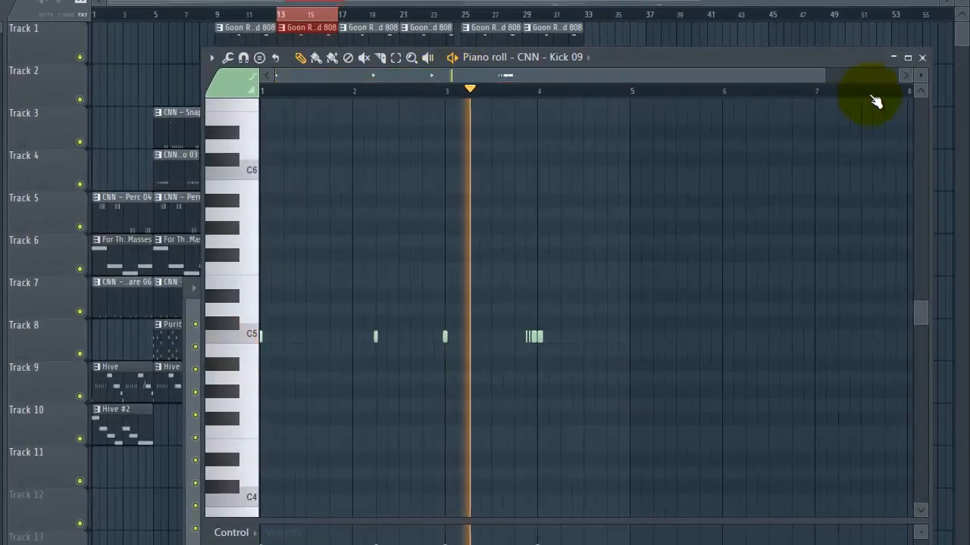
pyautogui.click(921, 59)
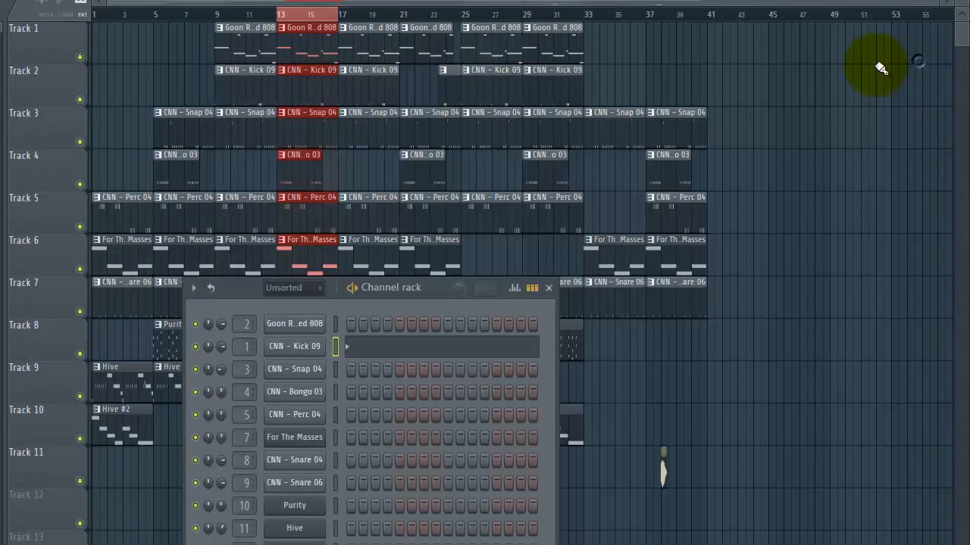
pyautogui.press('F6')
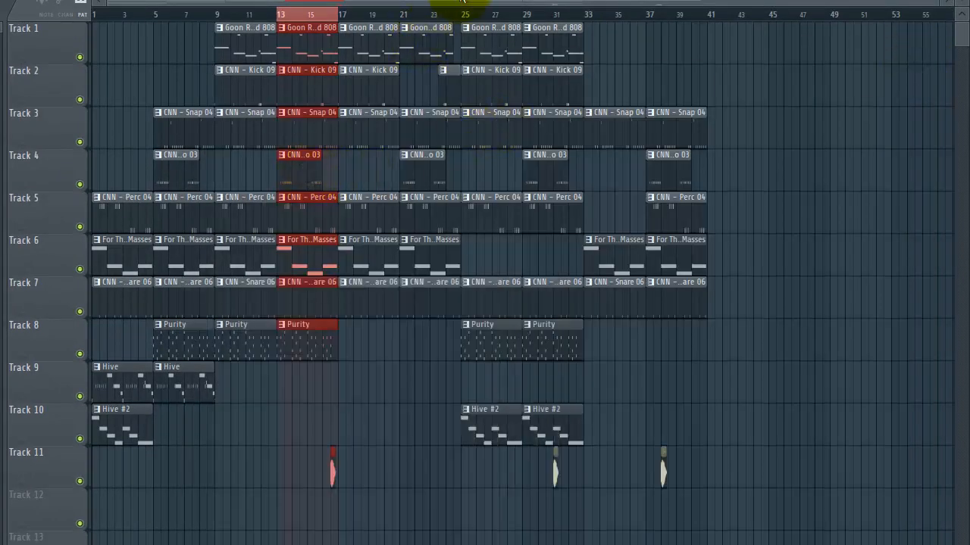
# Open the mixer, reposition it so all its tracks and effect slots show, and select the CNN - Kick 09 track.
pyautogui.press('F9')
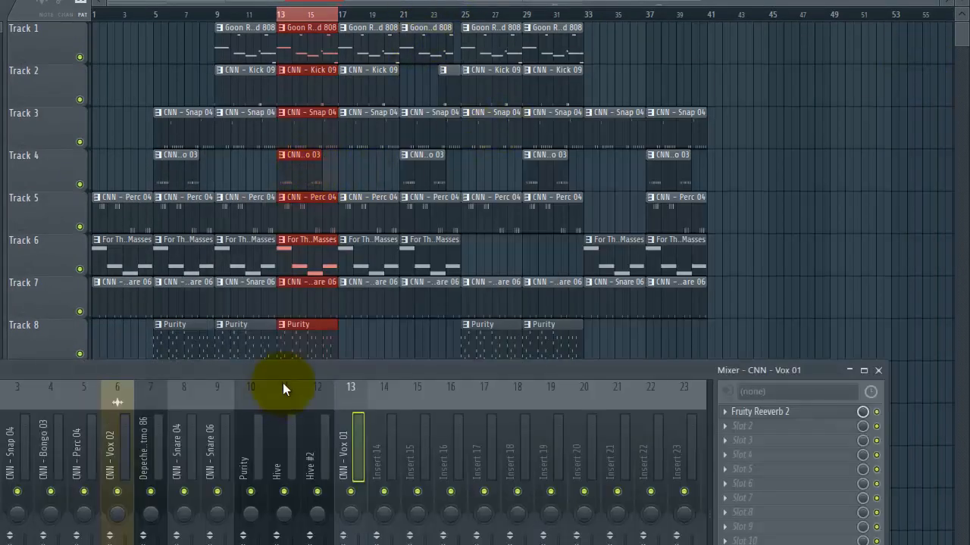
pyautogui.moveTo(287, 375); pyautogui.dragTo(475, 211)
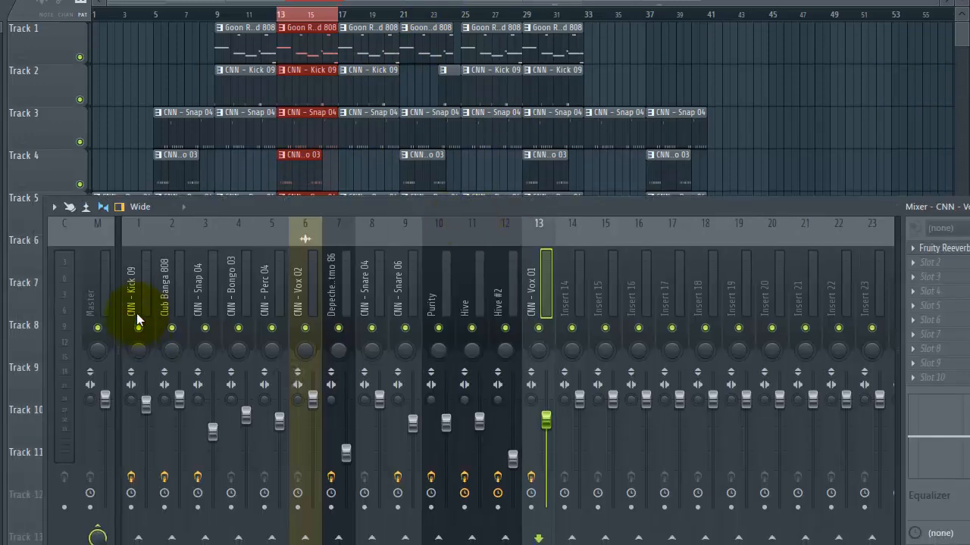
pyautogui.click(146, 298)
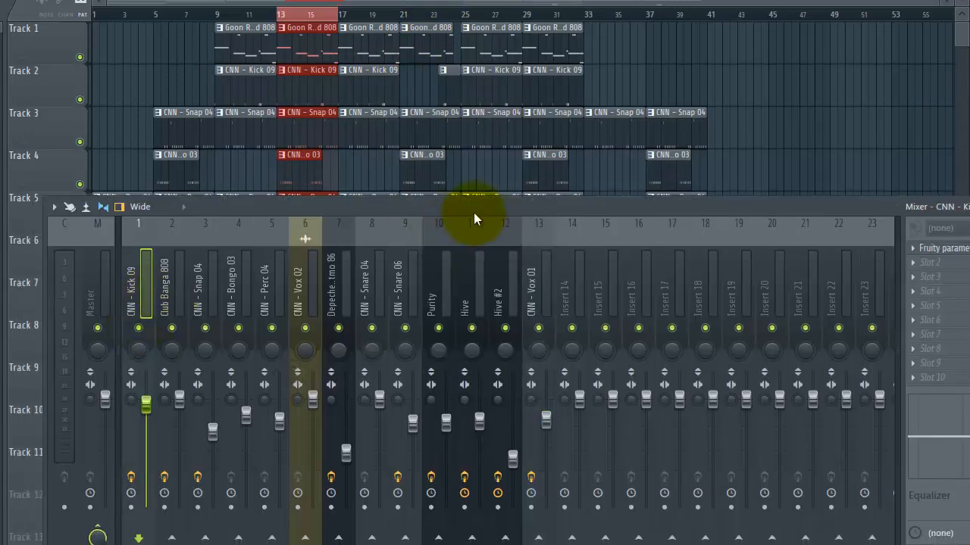
pyautogui.moveTo(473, 212); pyautogui.dragTo(426, 197)
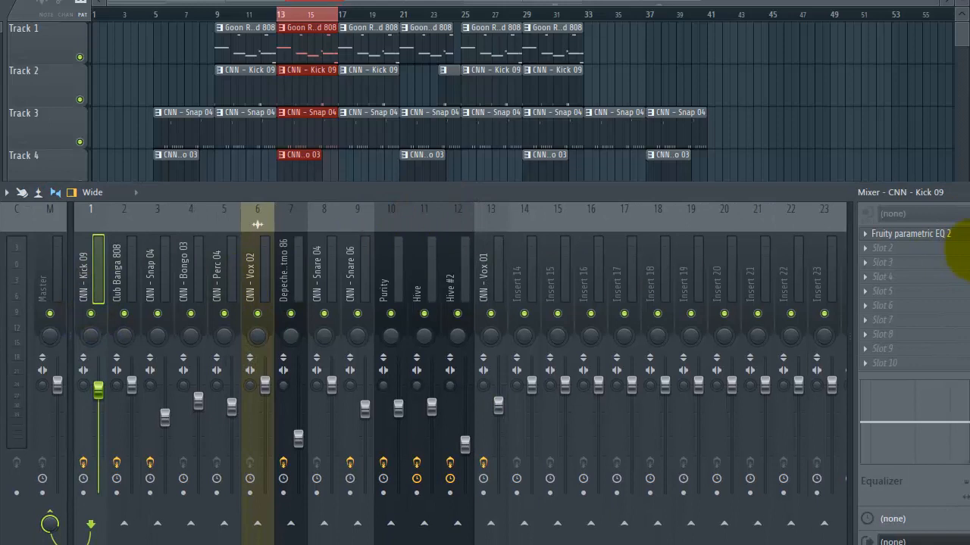
# Examine the Fruity parametric EQ 2 on CNN - Kick 09 and compare the sound with the EQ off and on.
pyautogui.click(930, 236)
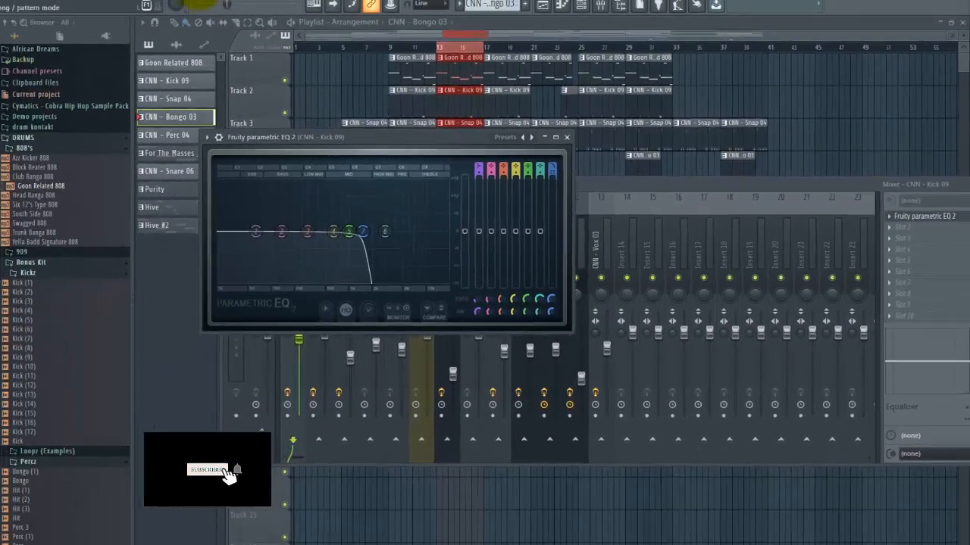
pyautogui.click(571, 137)
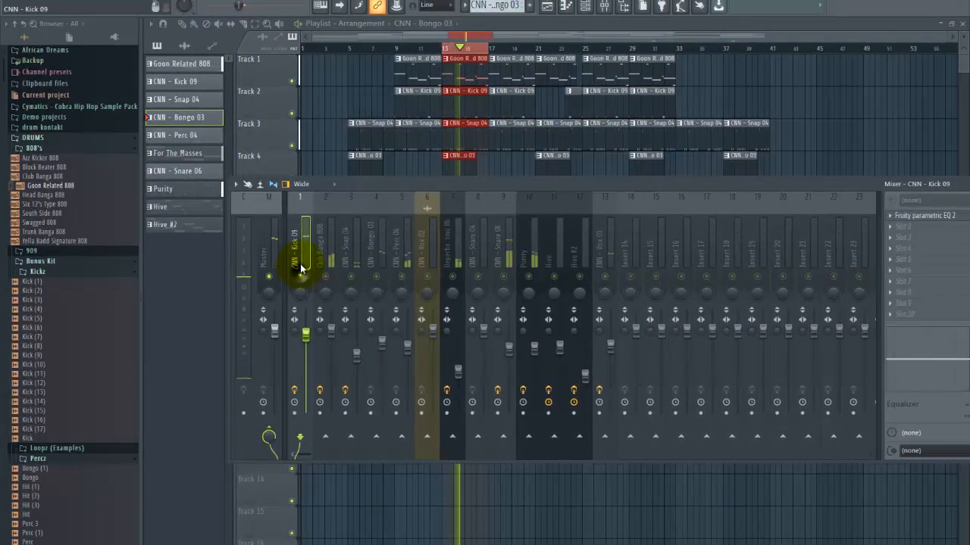
pyautogui.click(925, 216)
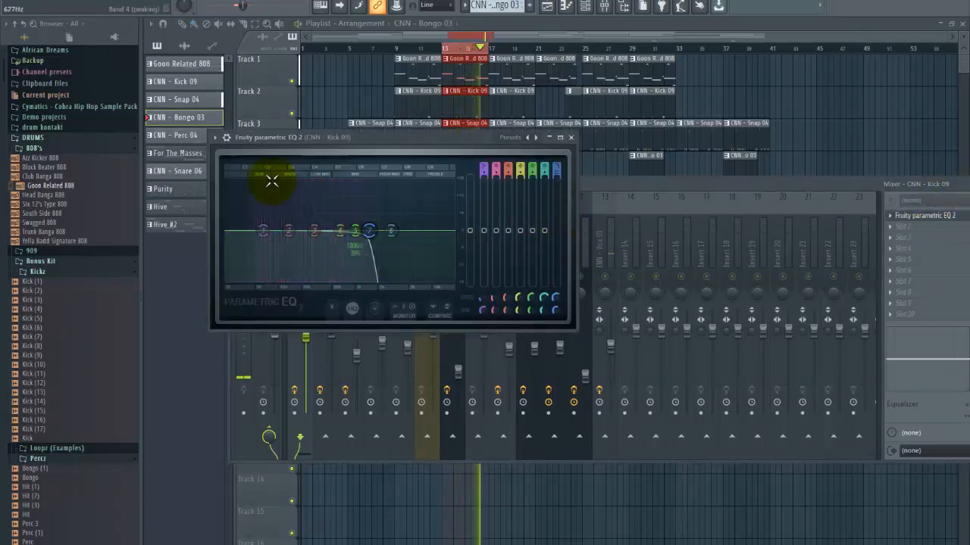
pyautogui.click(220, 136)
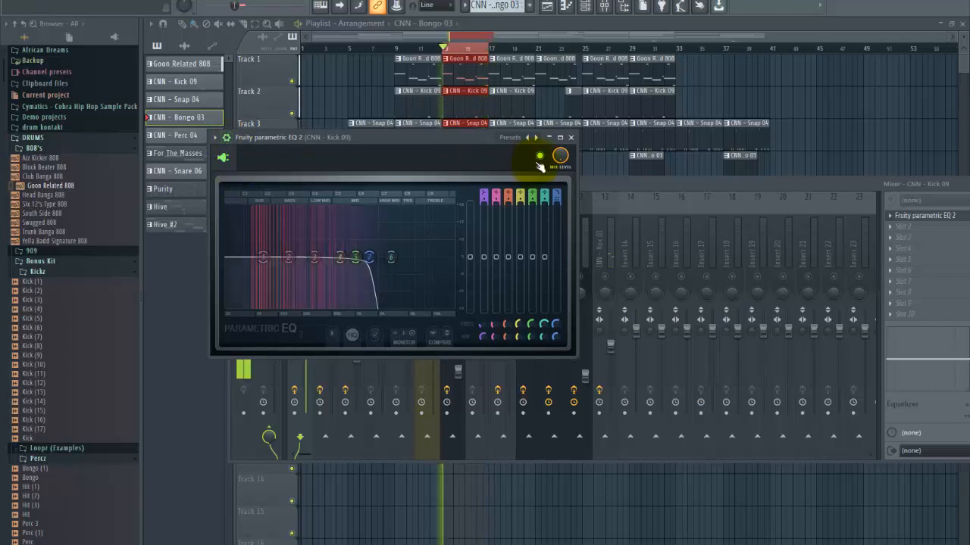
pyautogui.click(540, 156)
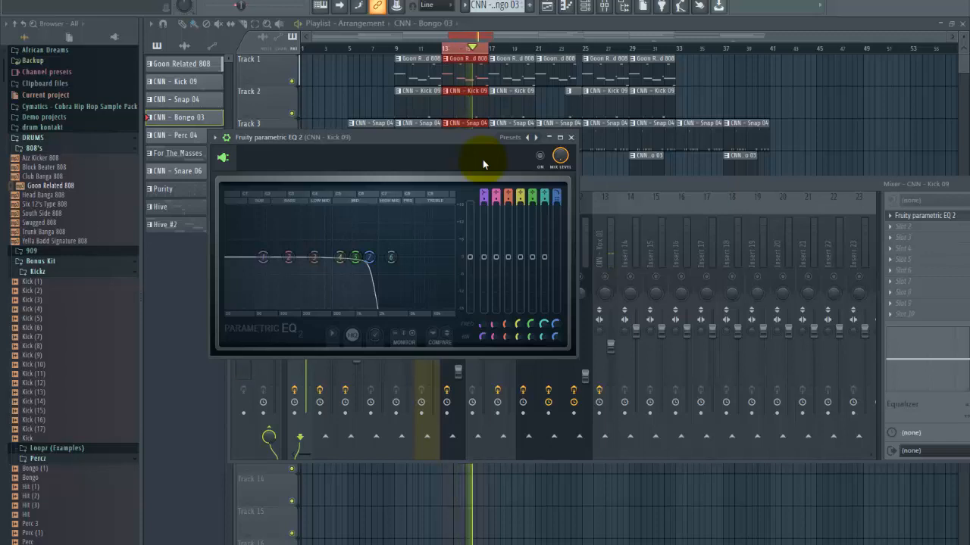
pyautogui.click(541, 157)
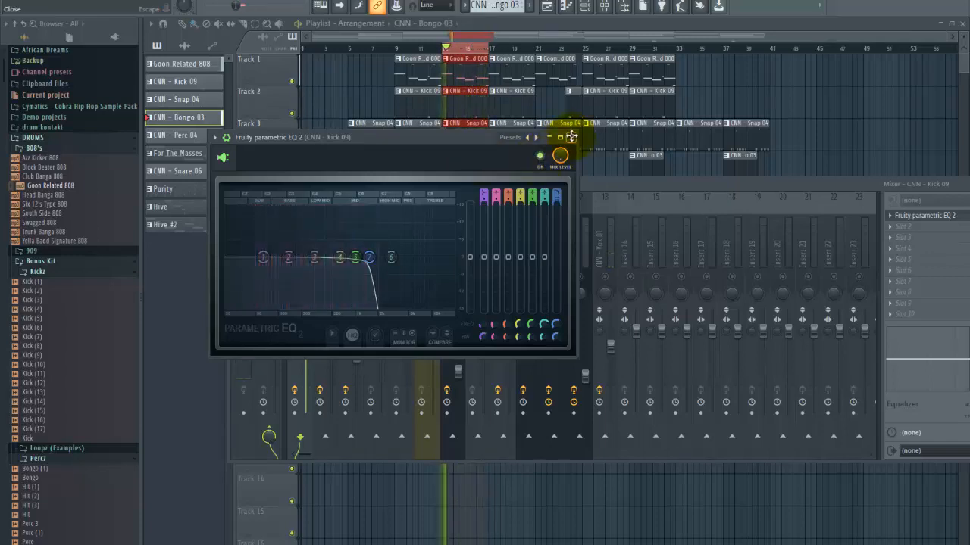
pyautogui.click(571, 138)
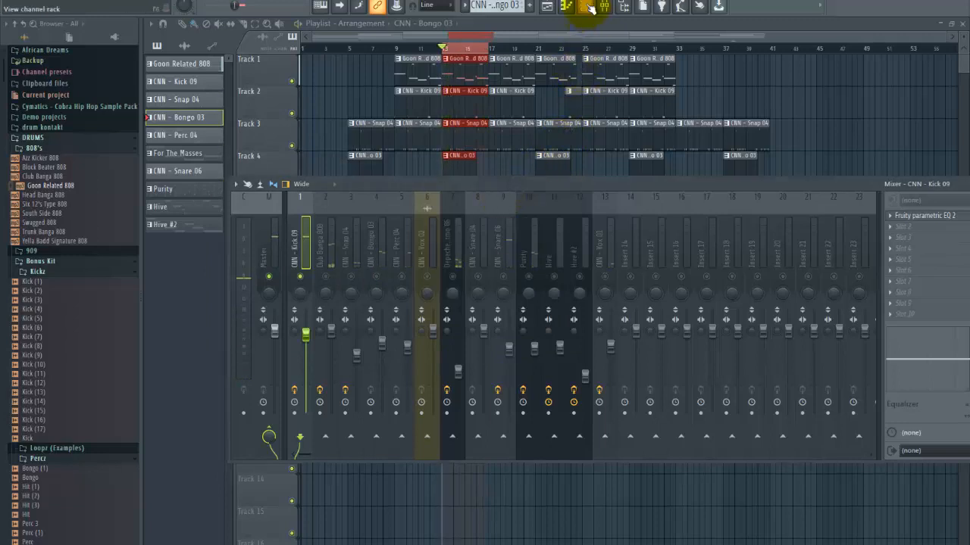
# View the channel rack, and return to the mixer to unsolo the CNN - Kick 09 track.
pyautogui.click(586, 7)
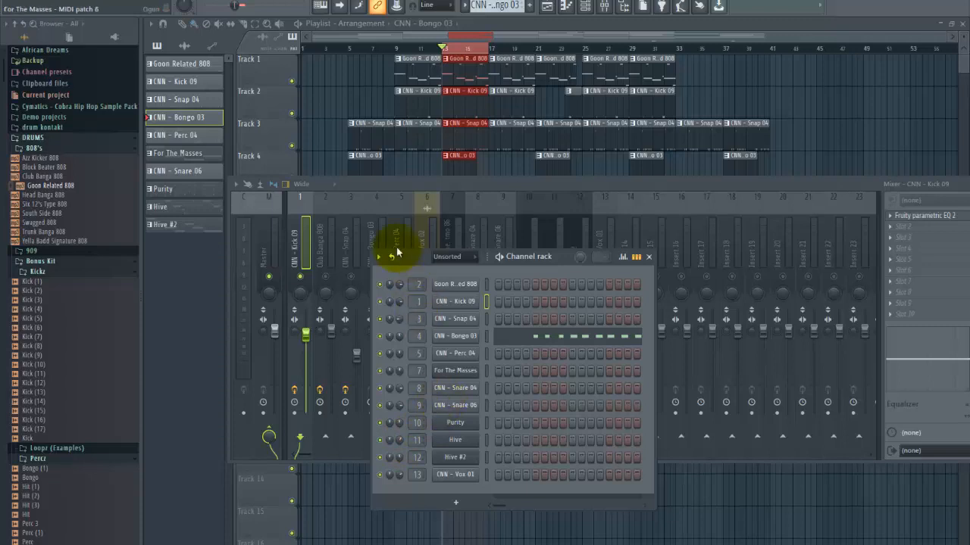
pyautogui.click(309, 275)
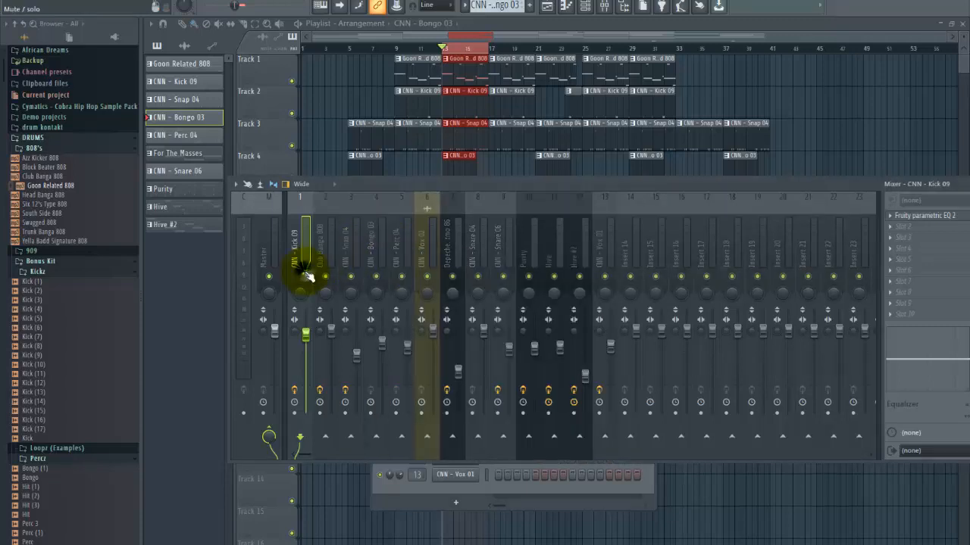
pyautogui.rightClick(308, 276)
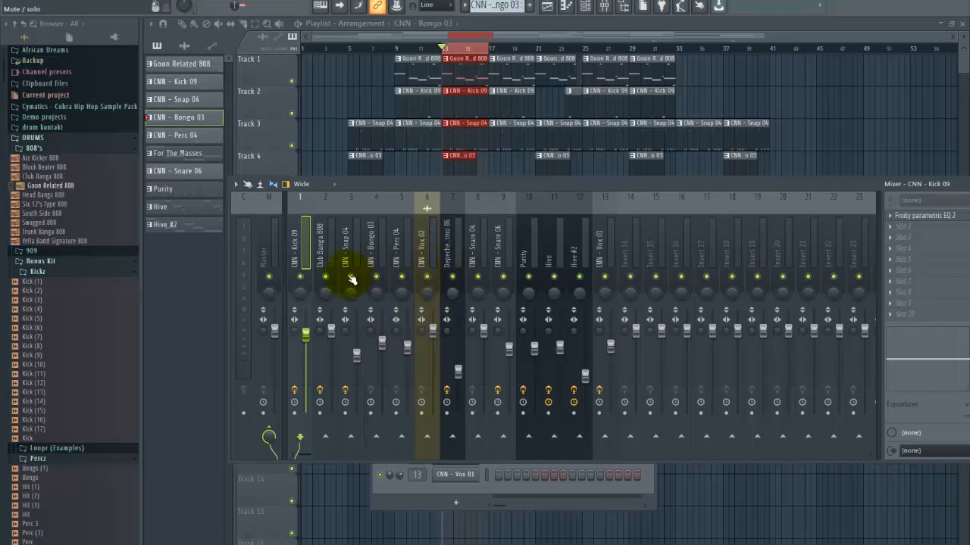
# Mute the Depeche Mode Atmo 86, Purity, Hive and Hive #2 mixer tracks and play only the drums and 808.
pyautogui.click(453, 277)
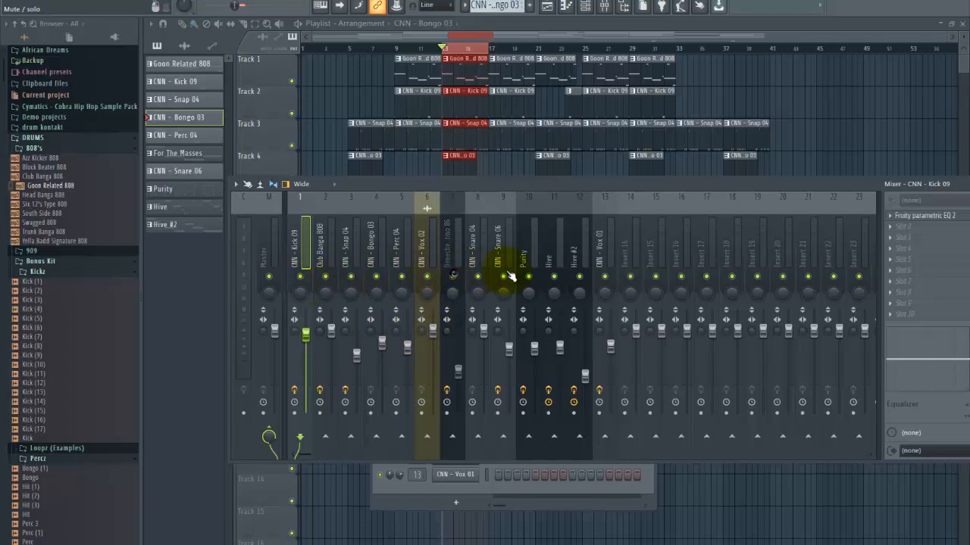
pyautogui.click(528, 278)
pyautogui.click(553, 277)
pyautogui.click(579, 278)
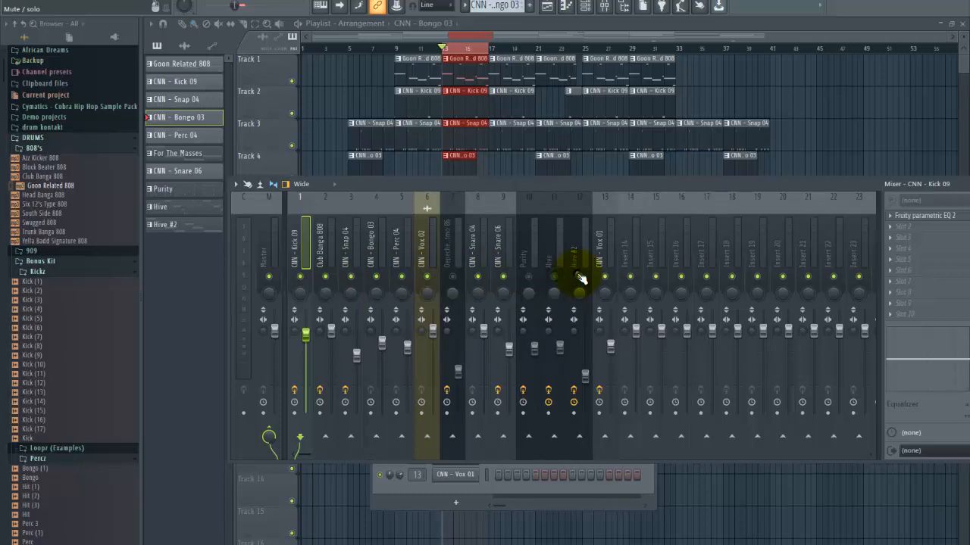
pyautogui.press('space')
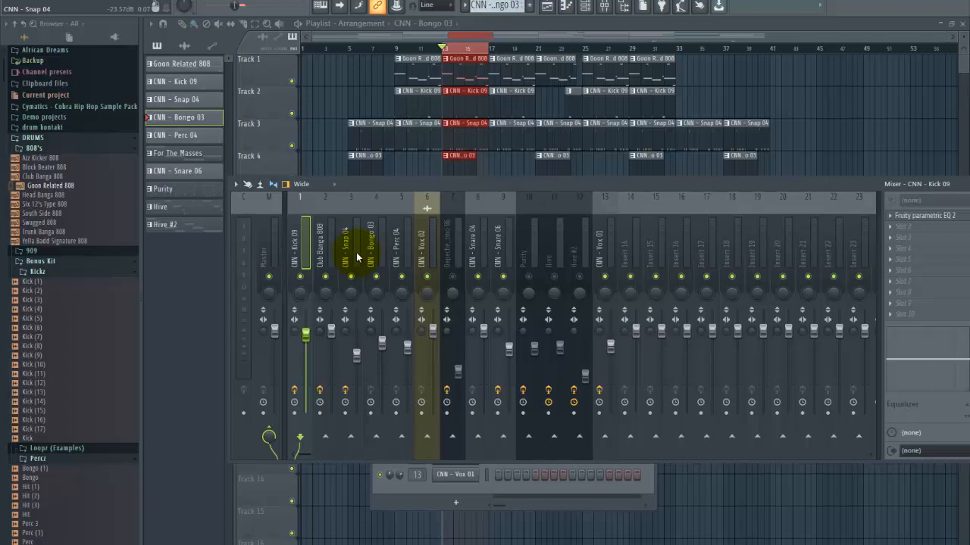
# Solo and select the Depeche Mode Atmo 86 mixer track, and play it on its own.
pyautogui.rightClick(450, 277)
pyautogui.click(452, 252)
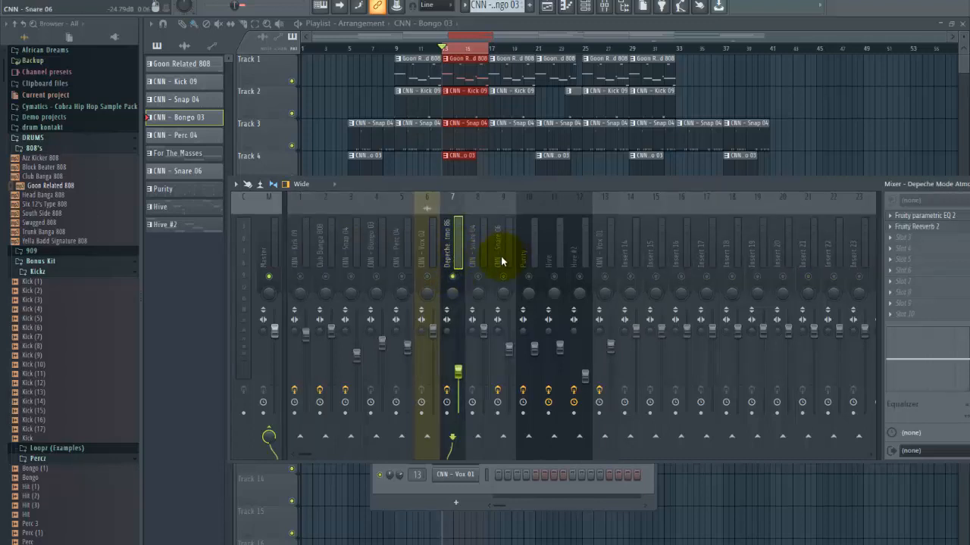
pyautogui.press('space')
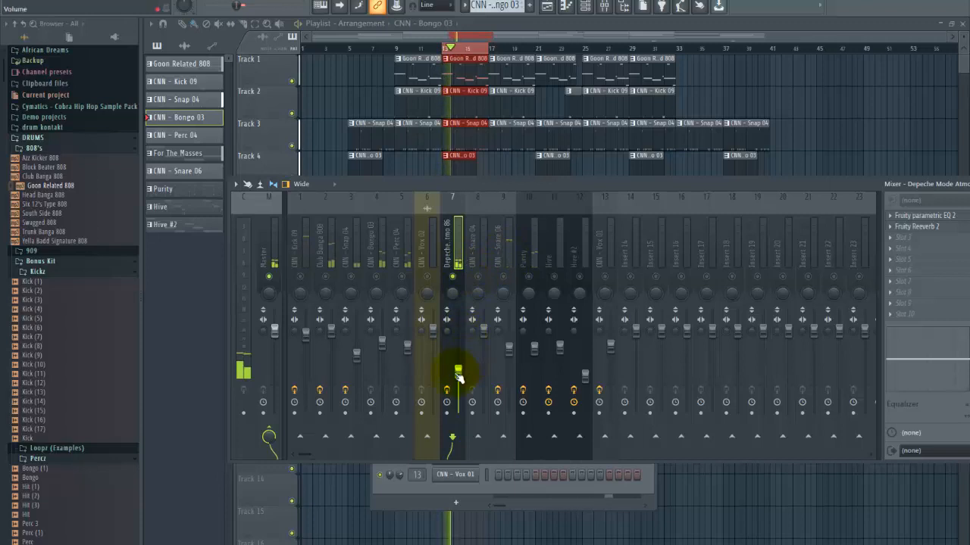
# Examine the Fruity Reeverb 2 and Fruity parametric EQ 2 settings on the Depeche Mode Atmo 86 mixer track.
pyautogui.moveTo(863, 192); pyautogui.dragTo(825, 188)
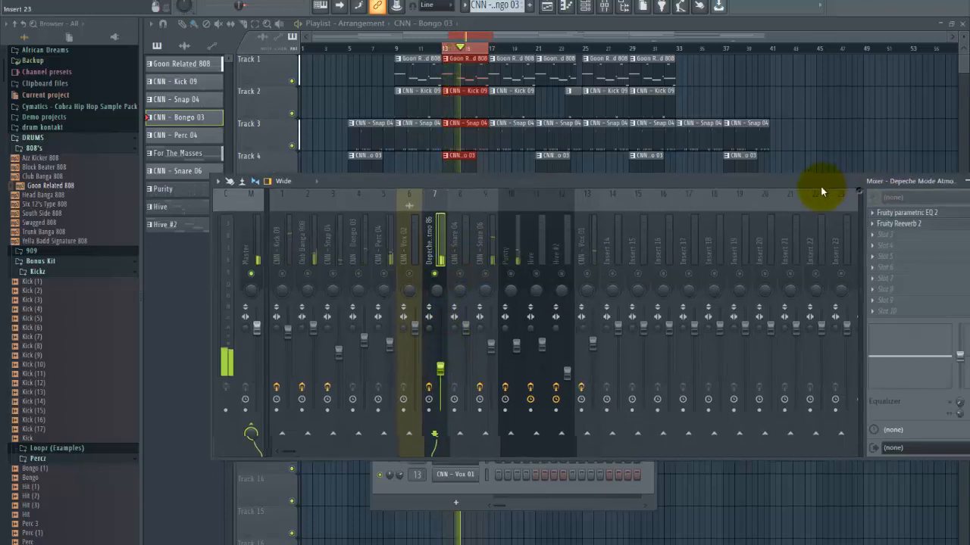
pyautogui.click(896, 225)
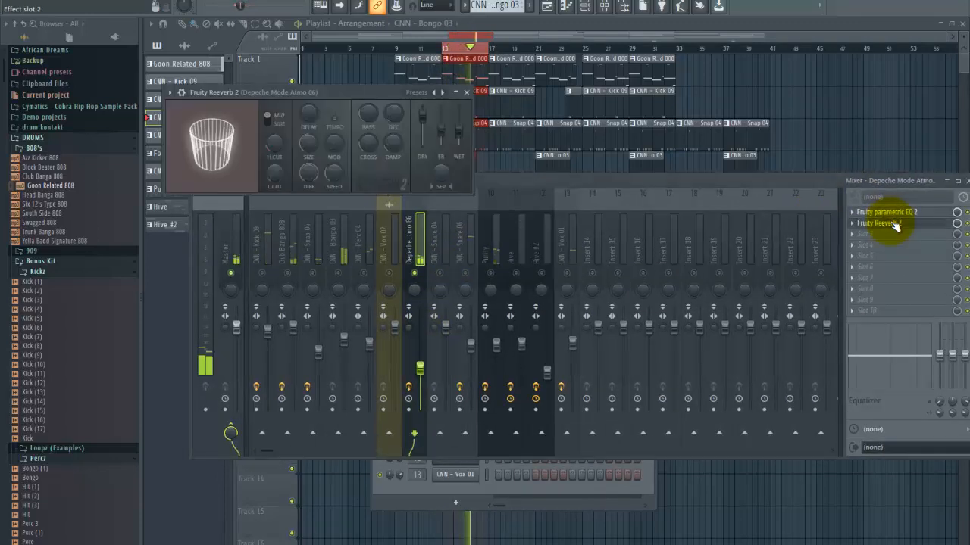
pyautogui.click(891, 224)
pyautogui.click(896, 216)
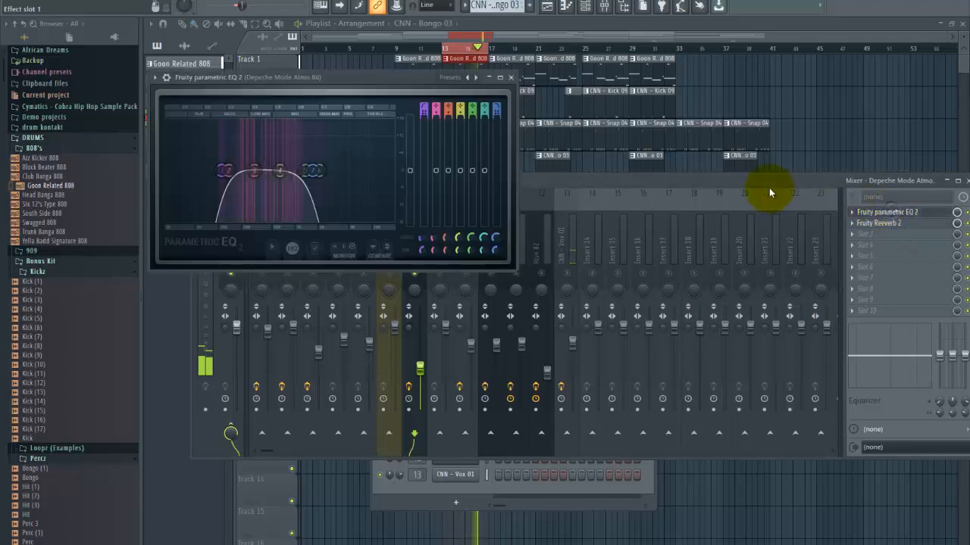
pyautogui.click(866, 216)
pyautogui.moveTo(740, 185); pyautogui.dragTo(827, 185)
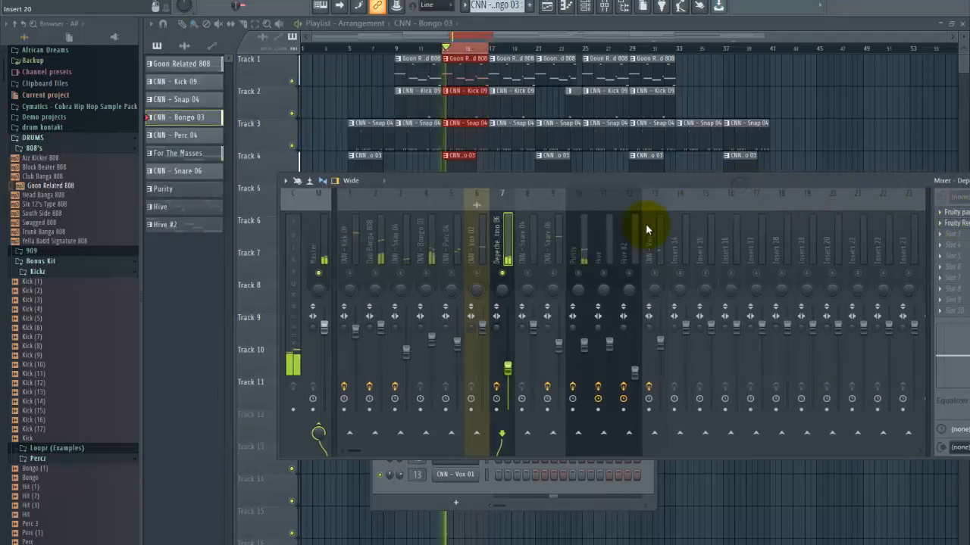
# Unsolo the Depeche Mode Atmo 86 mixer track, play Purity on its own, and restore all mixer tracks.
pyautogui.rightClick(503, 274)
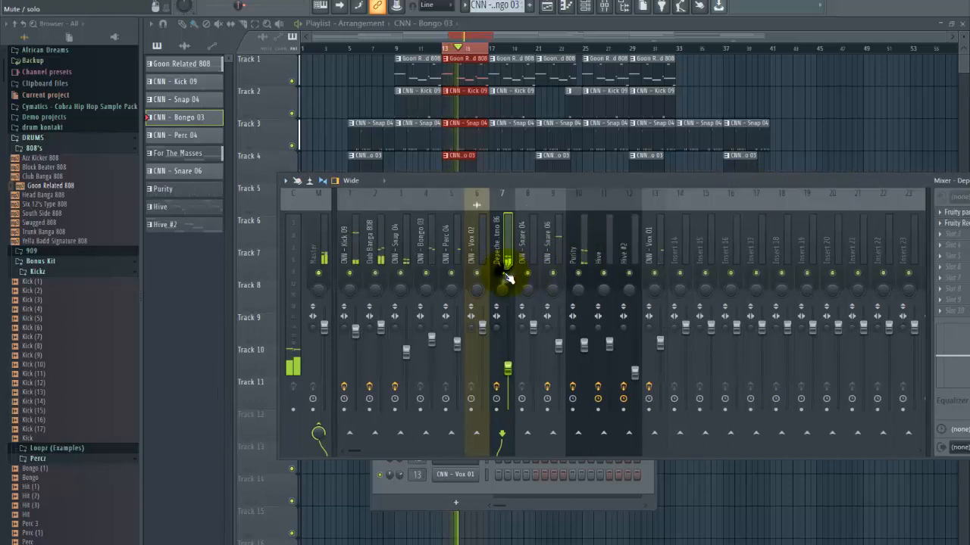
pyautogui.rightClick(579, 273)
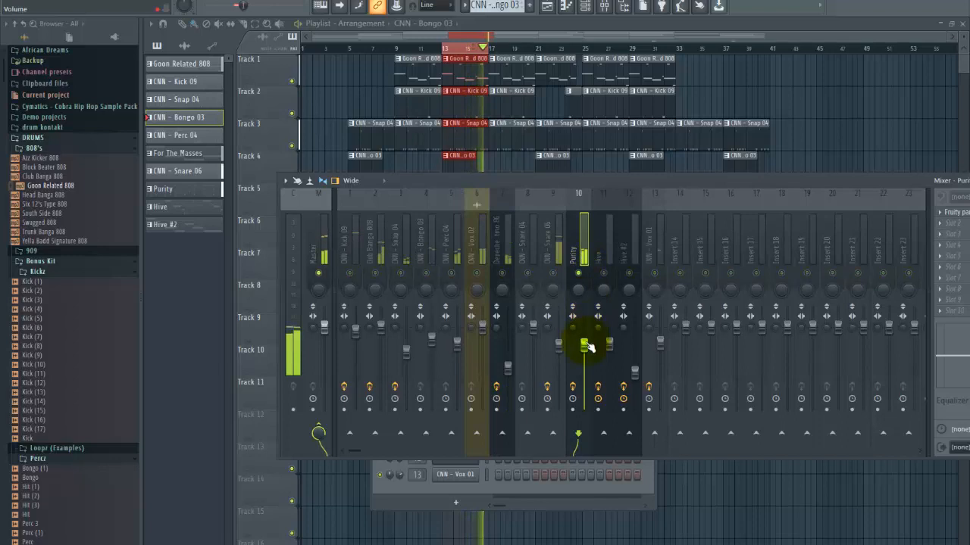
pyautogui.moveTo(662, 181); pyautogui.dragTo(682, 177)
pyautogui.rightClick(604, 271)
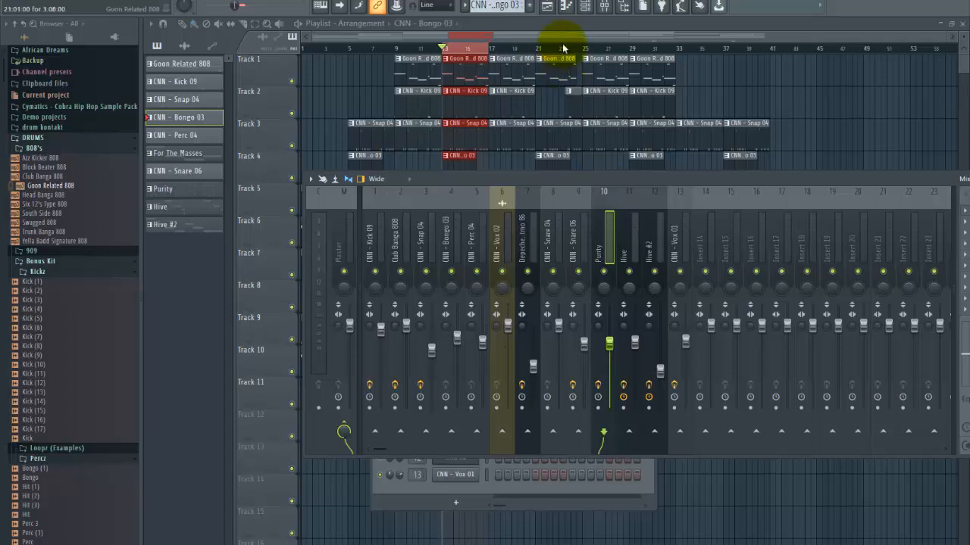
# Compare the instruments in the channel rack with their assigned mixer tracks, ending back at the mixer.
pyautogui.click(588, 10)
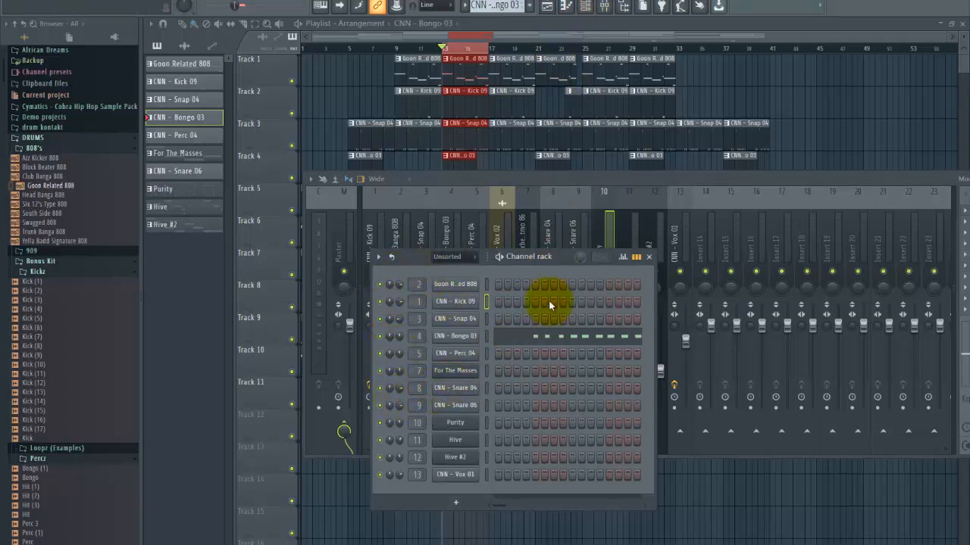
pyautogui.click(649, 256)
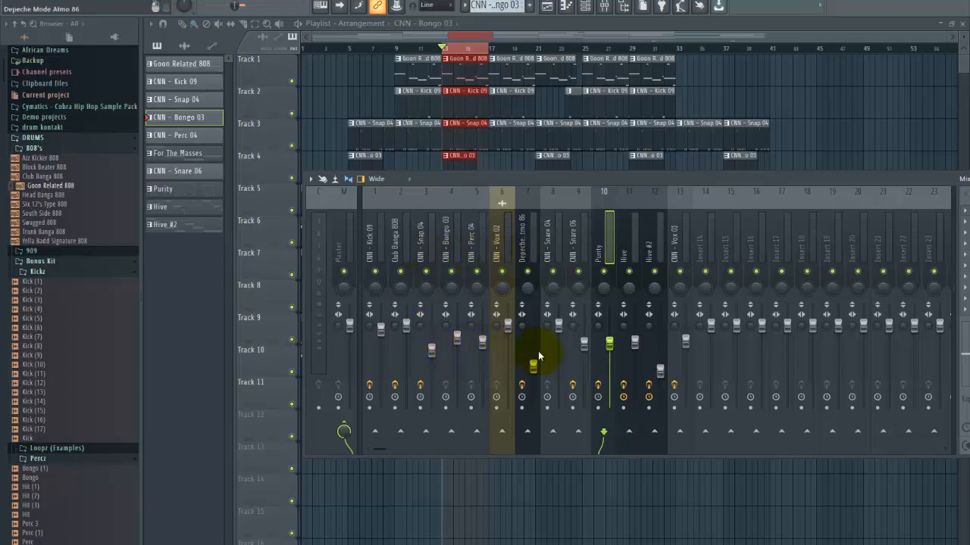
pyautogui.click(584, 6)
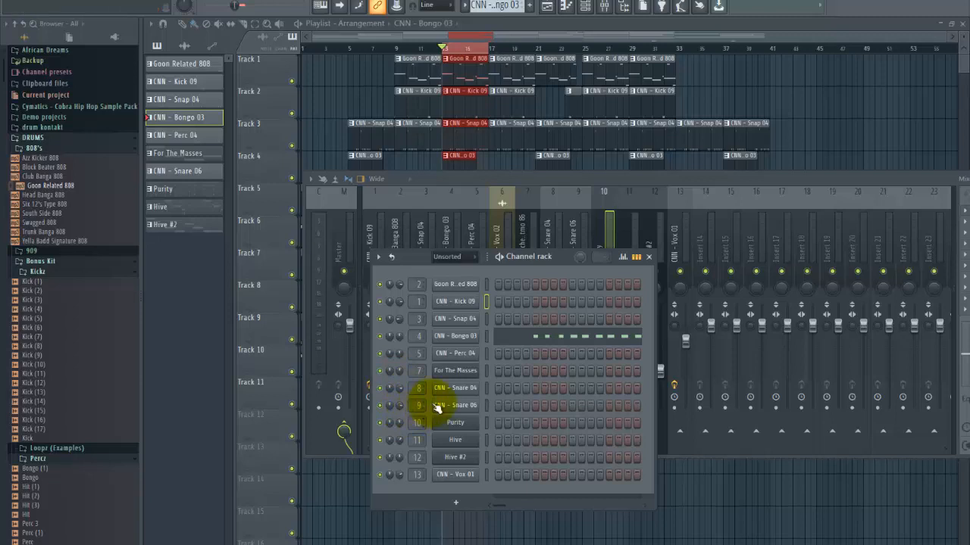
pyautogui.click(629, 181)
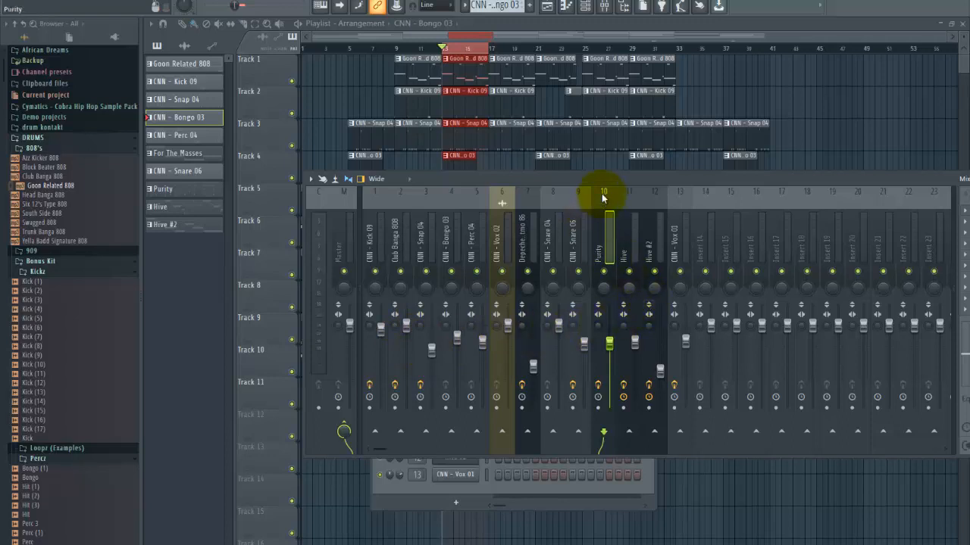
# Review the effect slots of the percussion, 808, snare, CNN - Vox 01, Hive #2, Hive, Purity and Depeche Mode Atmo 86 mixer tracks in turn.
pyautogui.moveTo(602, 182); pyautogui.dragTo(551, 181)
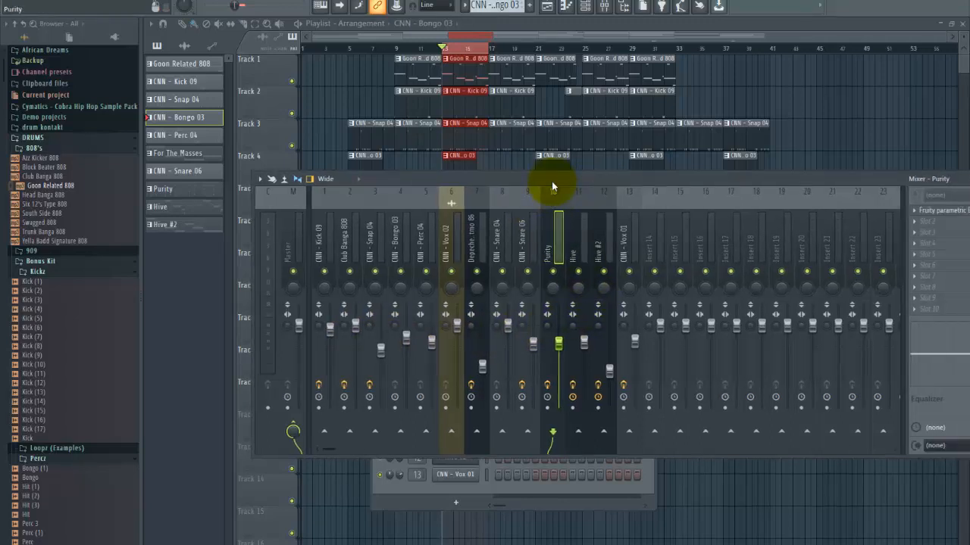
pyautogui.click(422, 241)
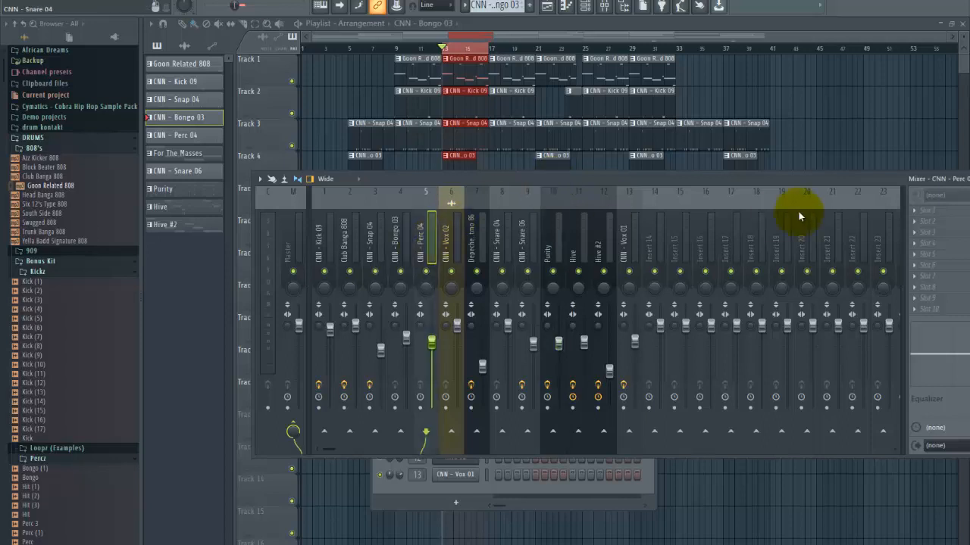
pyautogui.click(403, 249)
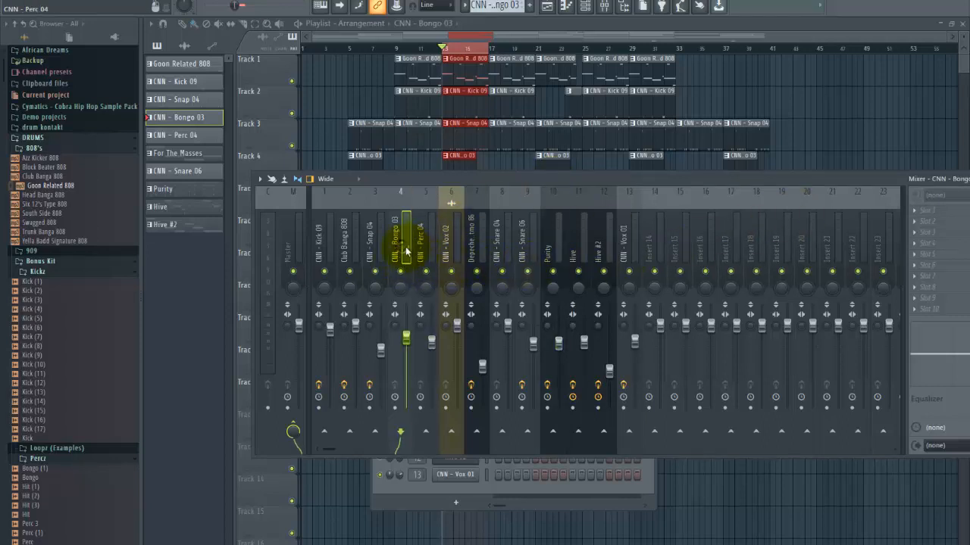
pyautogui.click(378, 247)
pyautogui.click(340, 251)
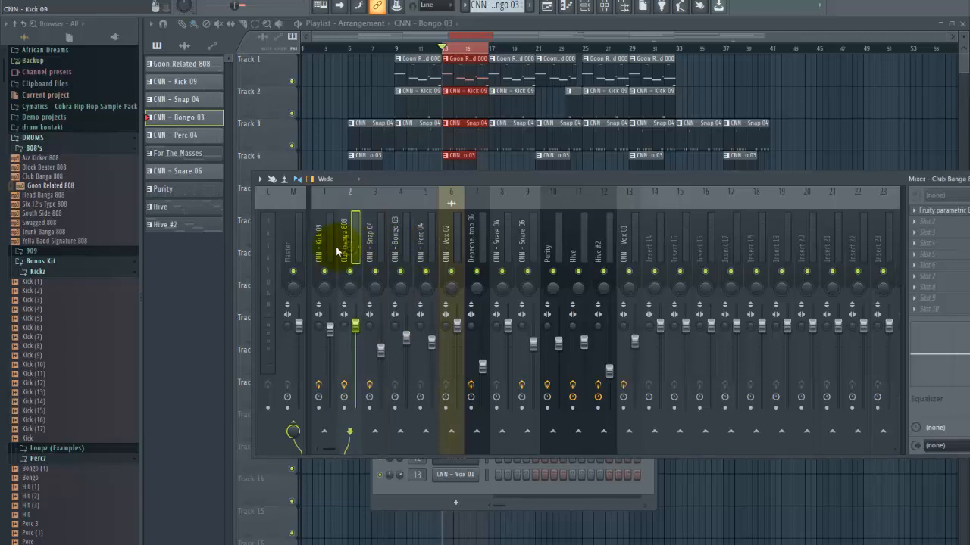
pyautogui.click(503, 242)
pyautogui.click(526, 250)
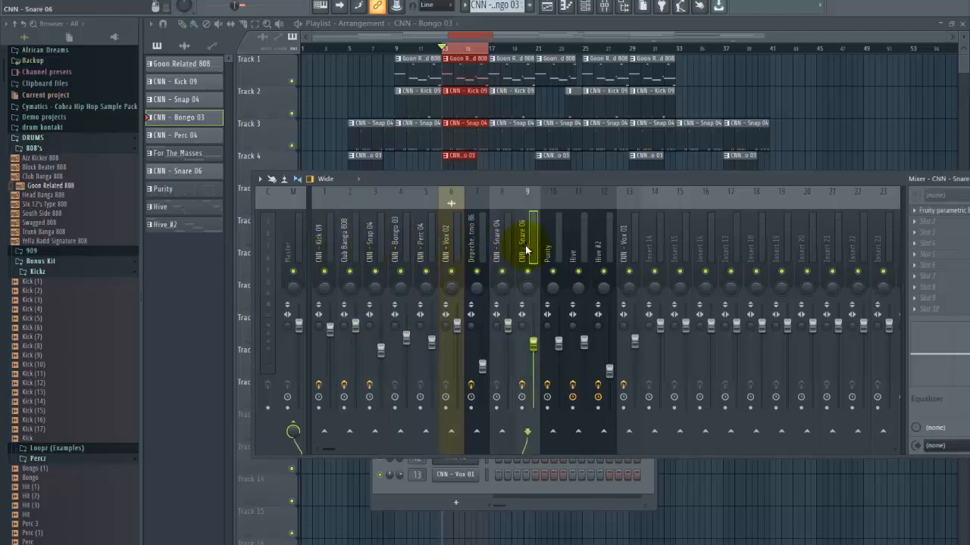
pyautogui.click(627, 254)
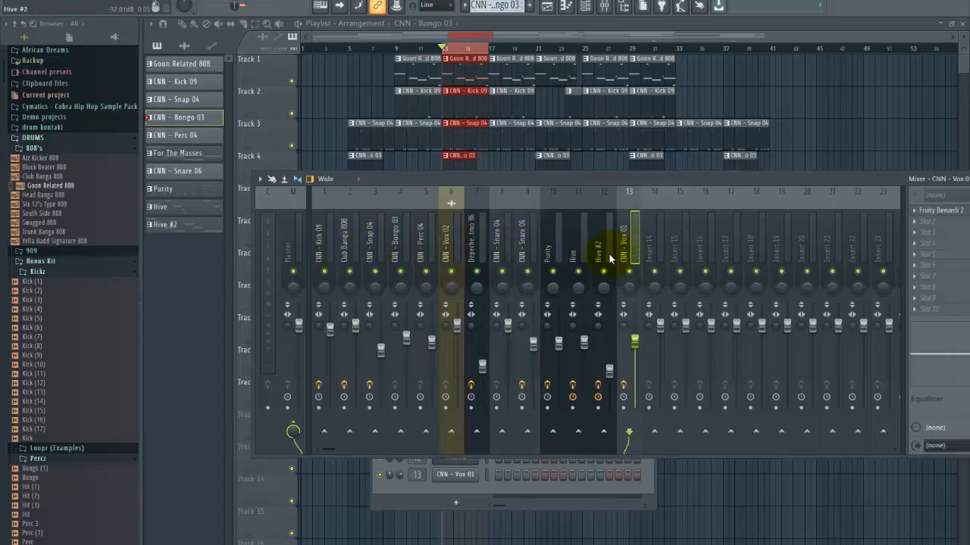
pyautogui.click(609, 258)
pyautogui.click(582, 255)
pyautogui.click(561, 254)
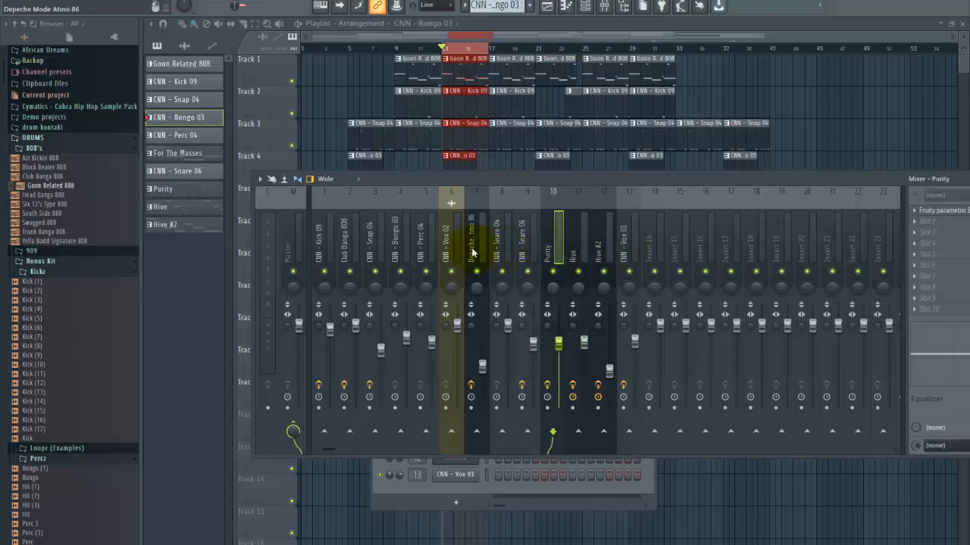
pyautogui.click(472, 252)
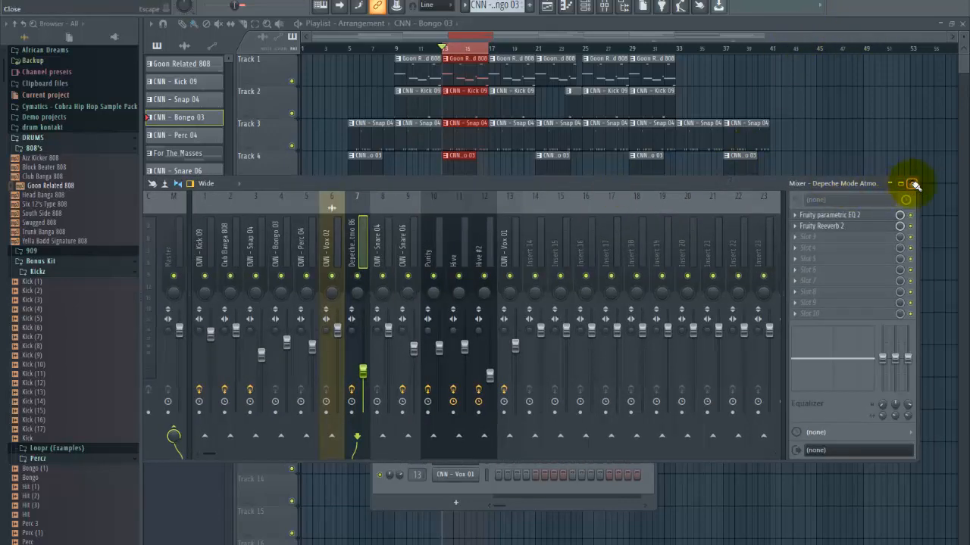
# Close the mixer and channel rack, and play the arrangement from near its start with playlist Track 6 soloed.
pyautogui.click(909, 186)
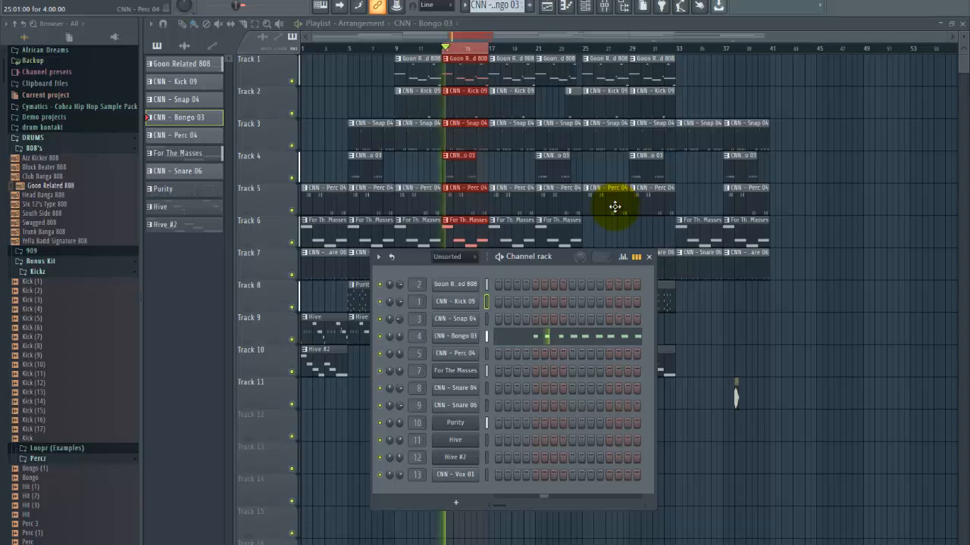
pyautogui.click(649, 257)
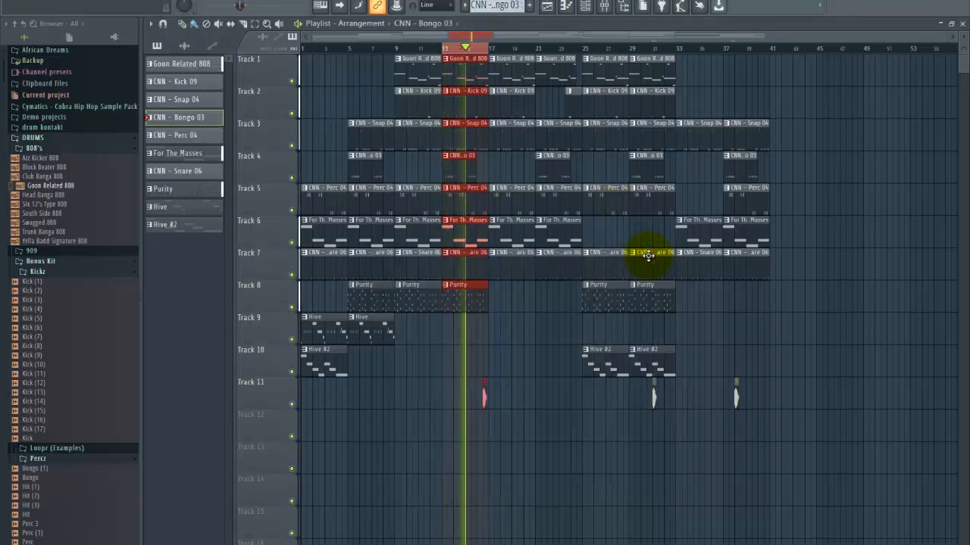
pyautogui.click(314, 50)
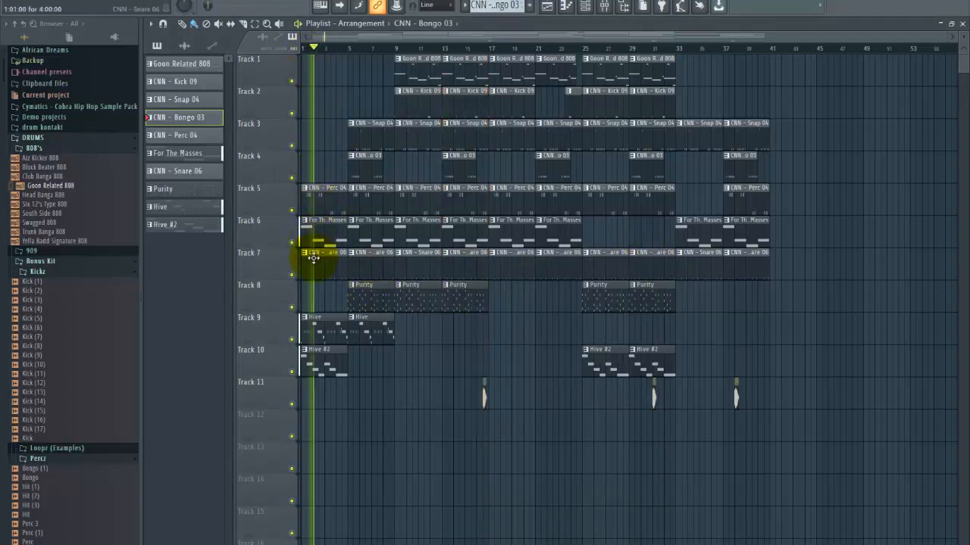
pyautogui.rightClick(292, 243)
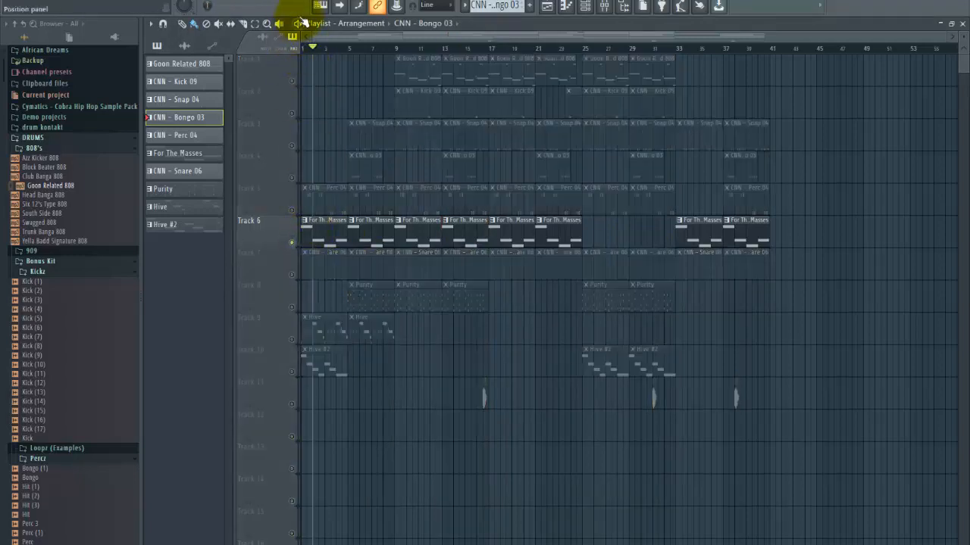
# Select the For The Masses pattern, and view its channel rack and mixer track while it plays.
pyautogui.click(349, 236)
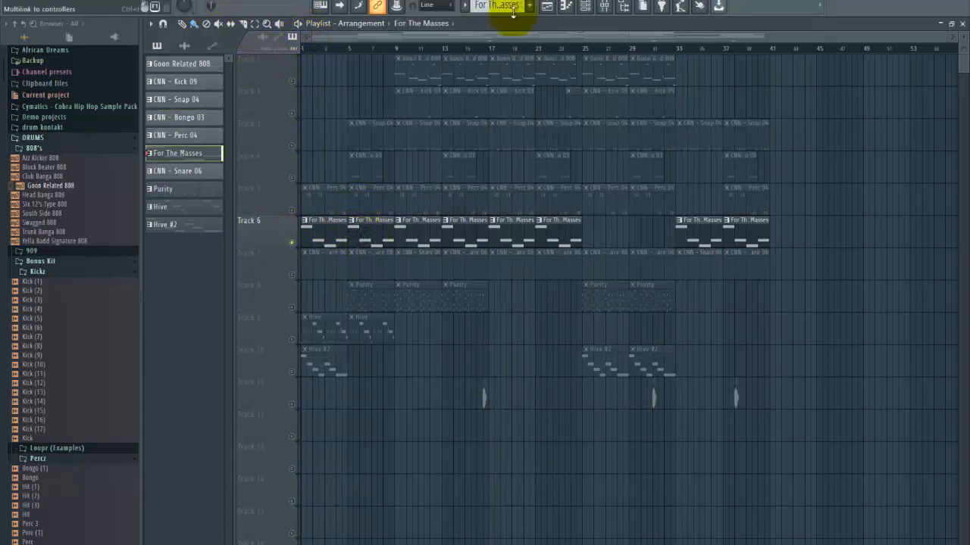
pyautogui.click(587, 8)
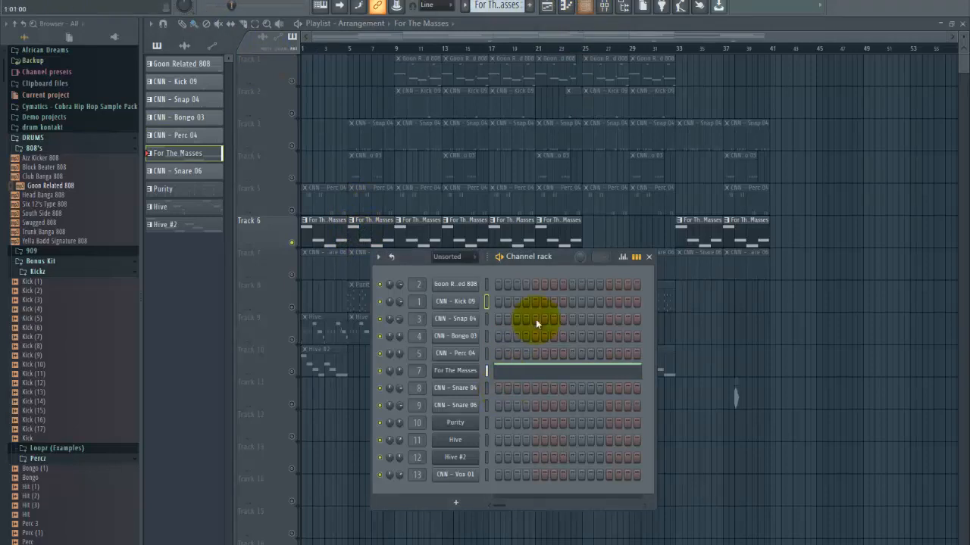
pyautogui.click(604, 7)
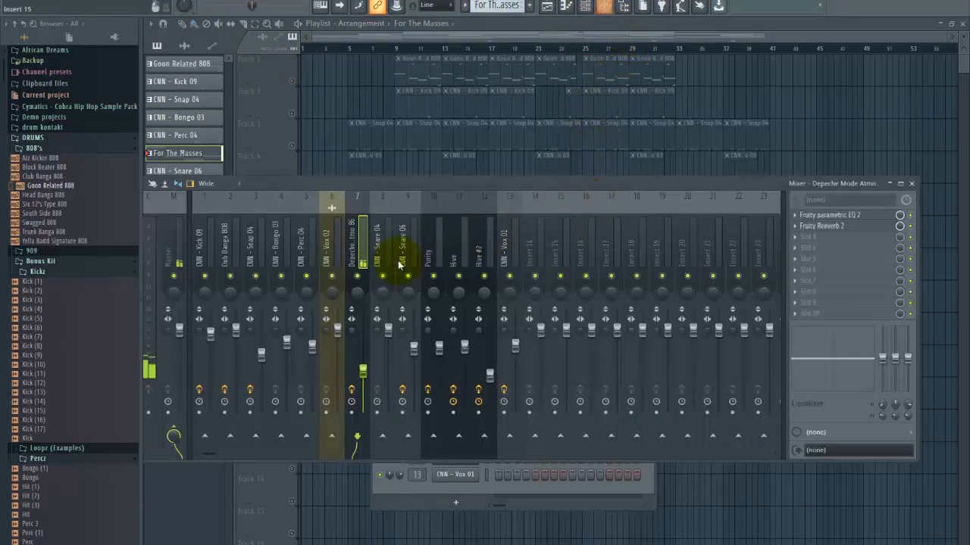
# Compare the Depeche Mode Atmo 86 sound with its Fruity parametric EQ 2 off and on, and close the EQ and mixer.
pyautogui.click(860, 216)
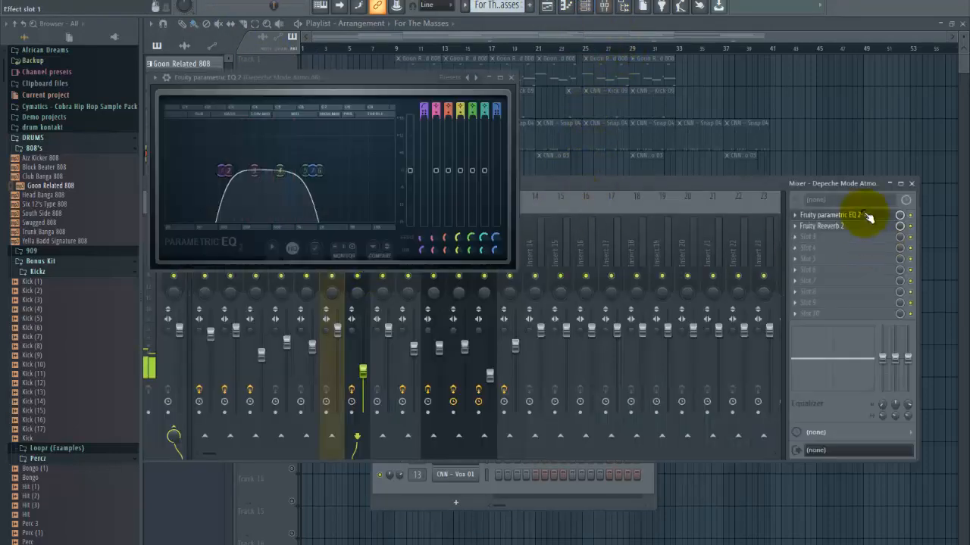
pyautogui.click(156, 77)
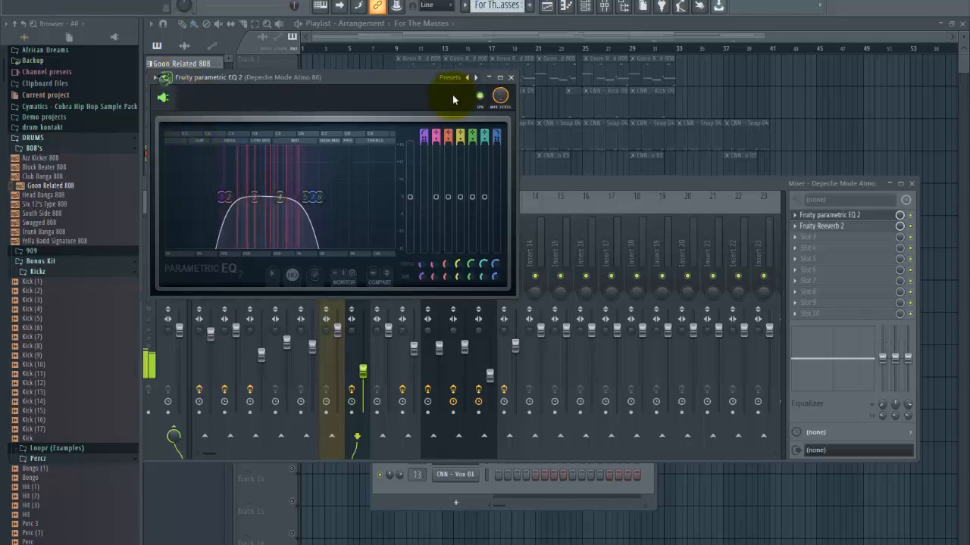
pyautogui.click(481, 96)
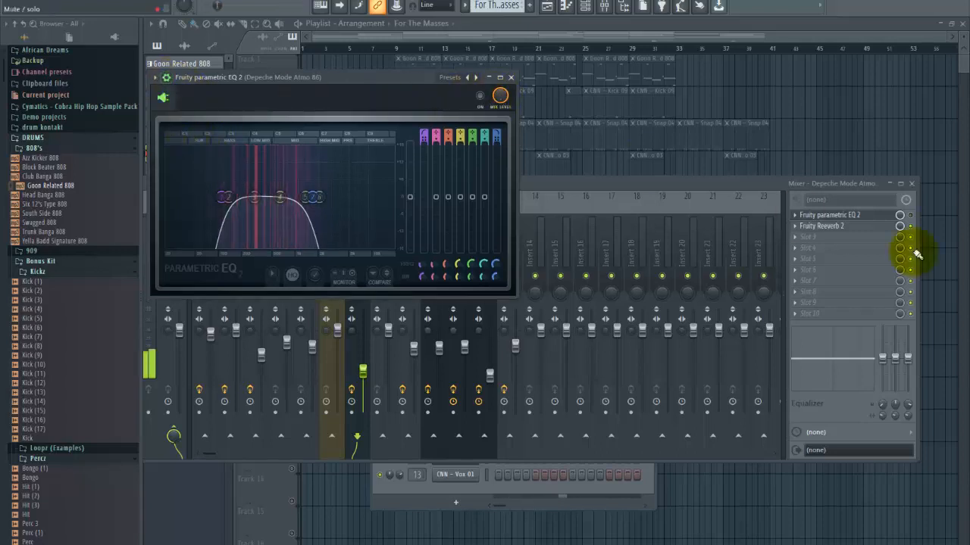
pyautogui.click(913, 233)
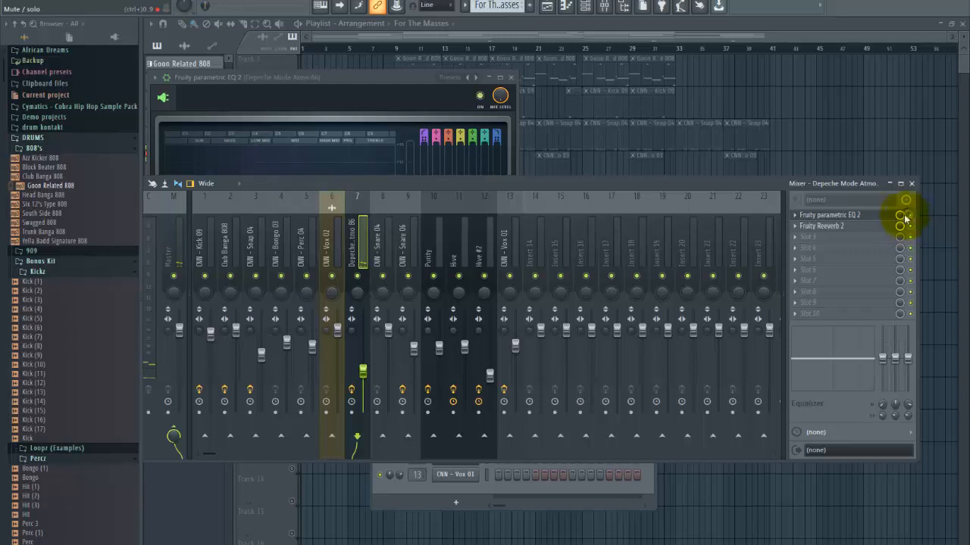
pyautogui.click(866, 216)
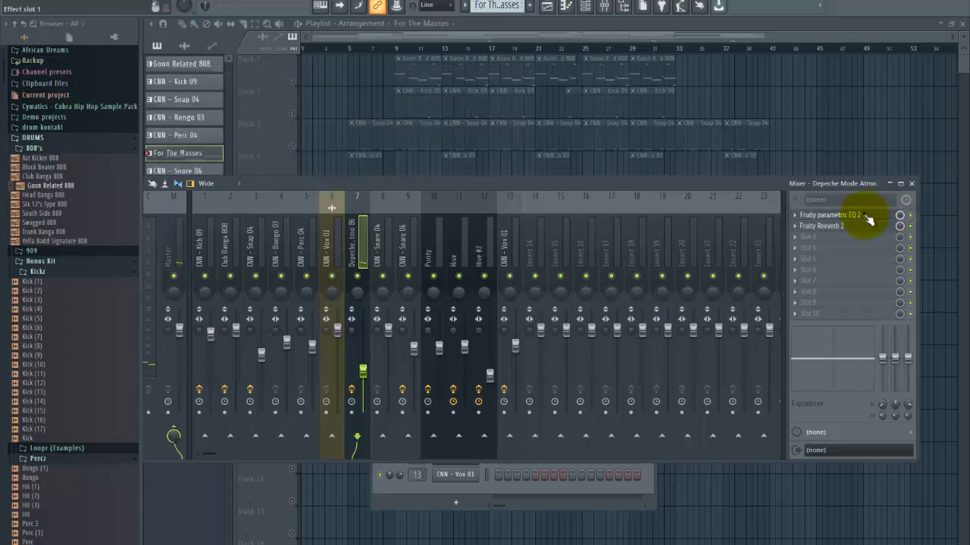
pyautogui.click(912, 184)
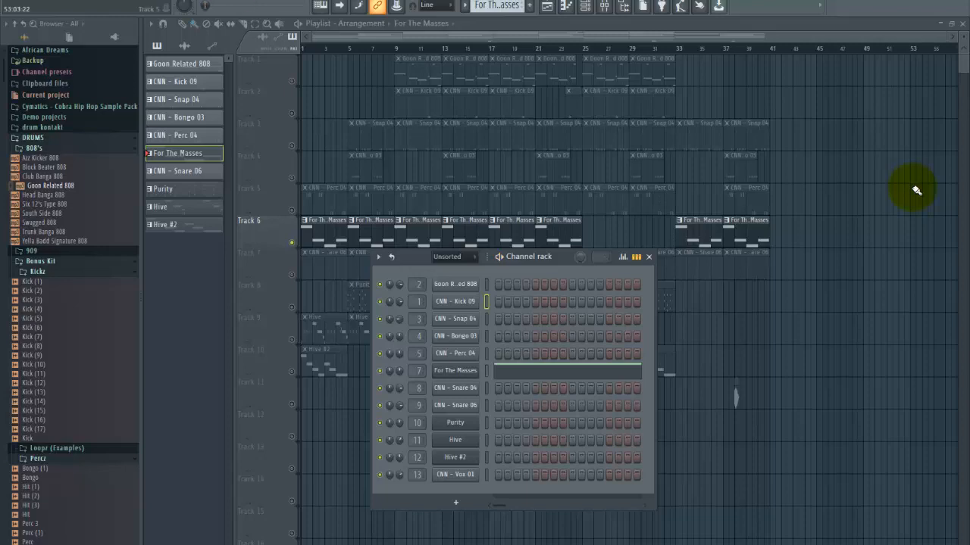
# Select the Hive pattern from the playlist and show it in the channel rack.
pyautogui.click(322, 275)
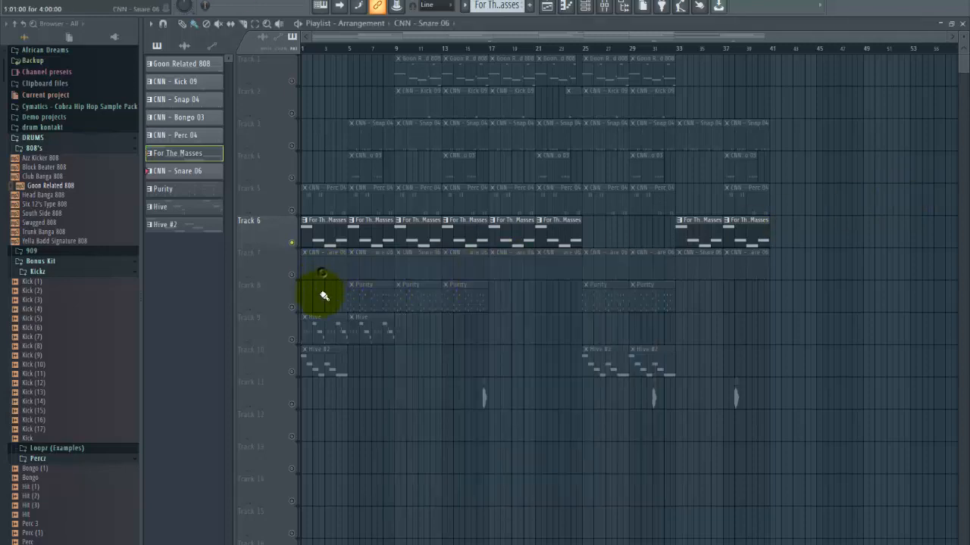
pyautogui.click(314, 322)
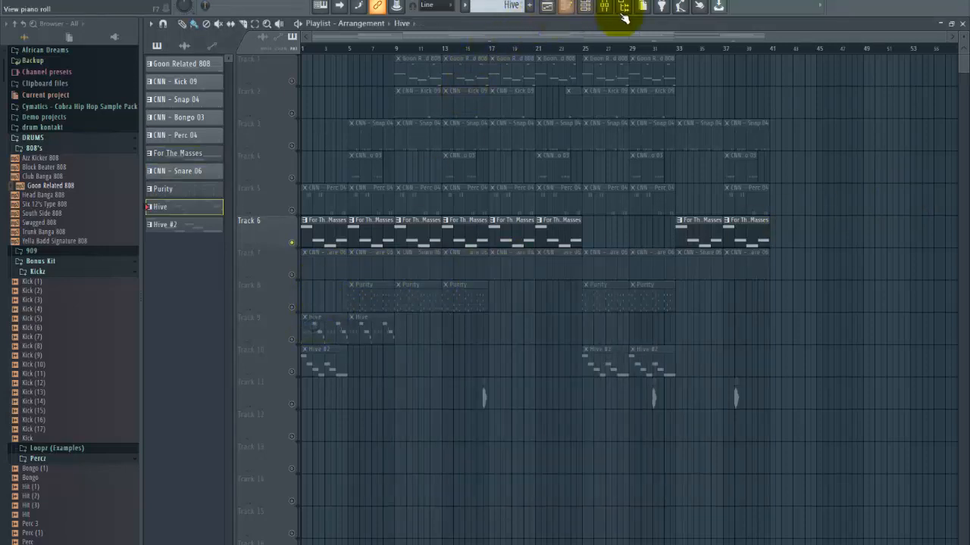
pyautogui.click(585, 6)
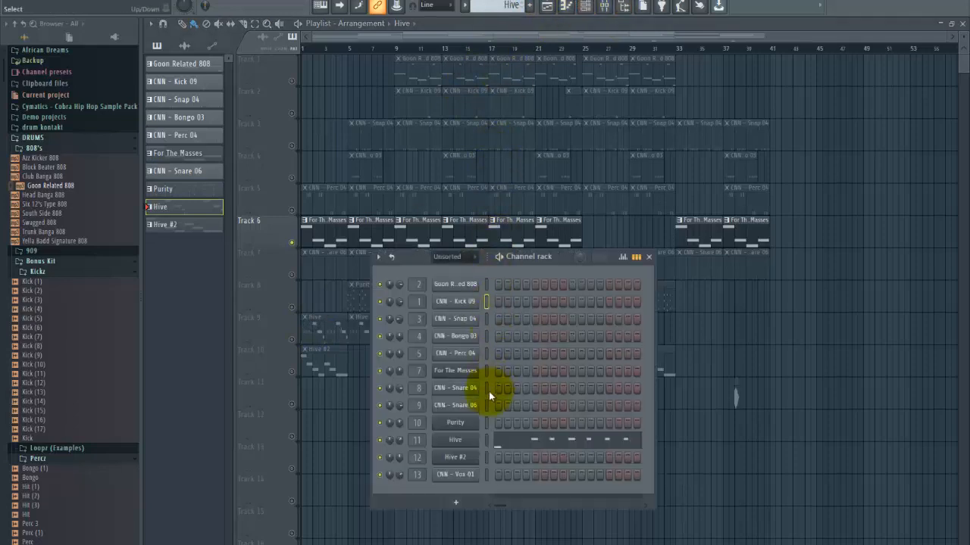
# Play the Hive pattern and open the Fruity parametric EQ 2 on its mixer track.
pyautogui.press('space')
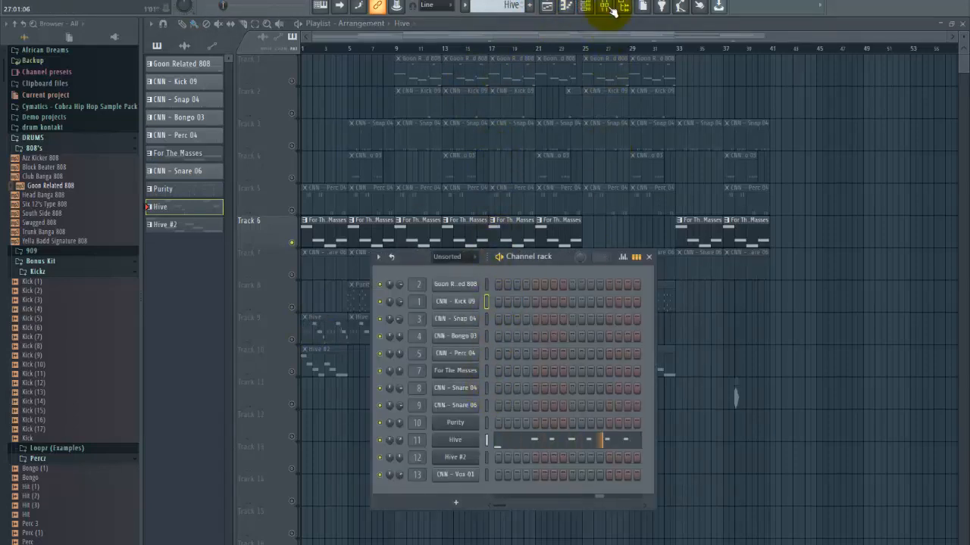
pyautogui.click(611, 9)
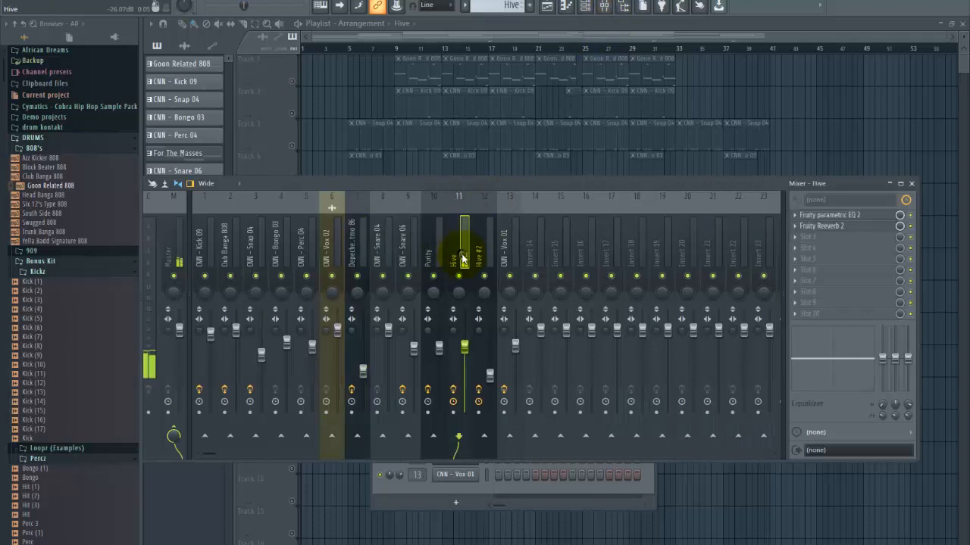
pyautogui.click(834, 216)
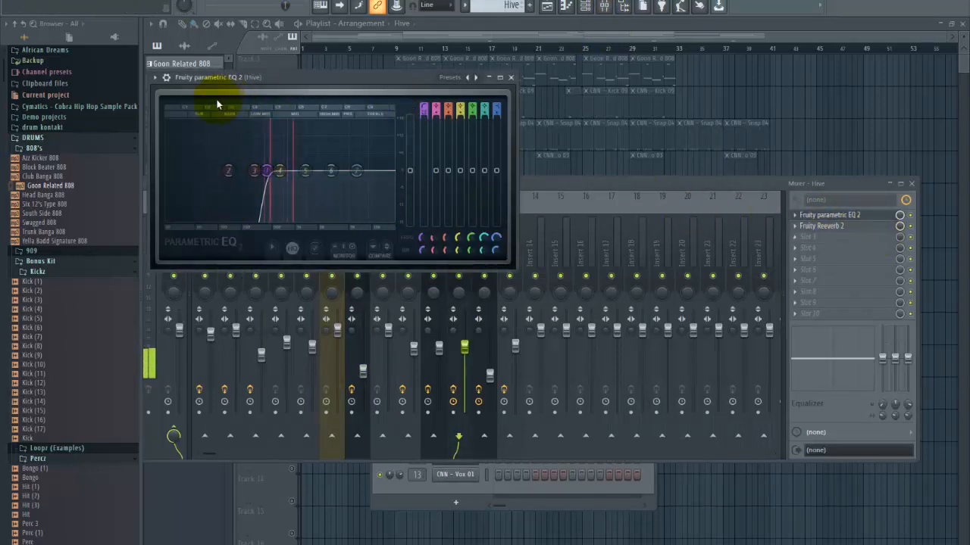
# Compare the Hive sound with its Fruity parametric EQ 2 off and on, and close the EQ and mixer.
pyautogui.click(154, 78)
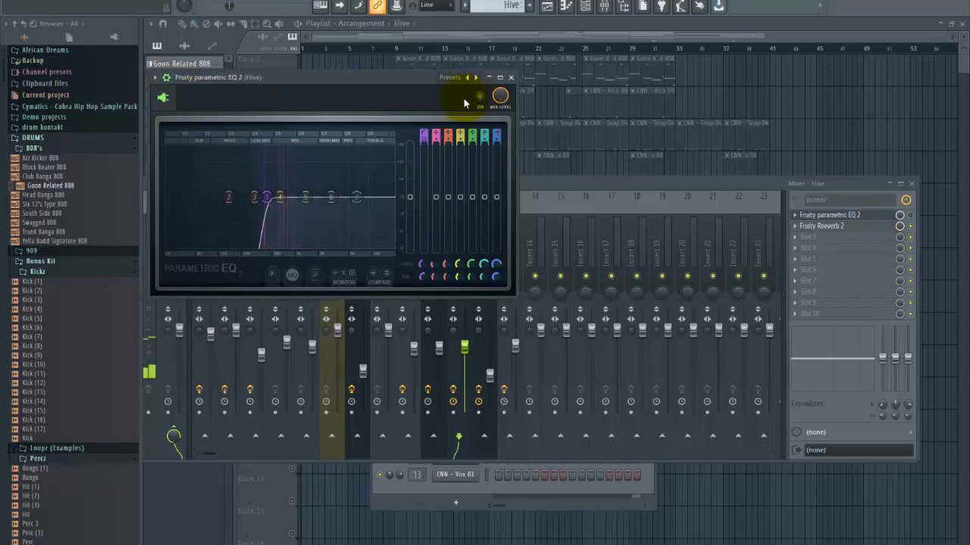
pyautogui.click(890, 233)
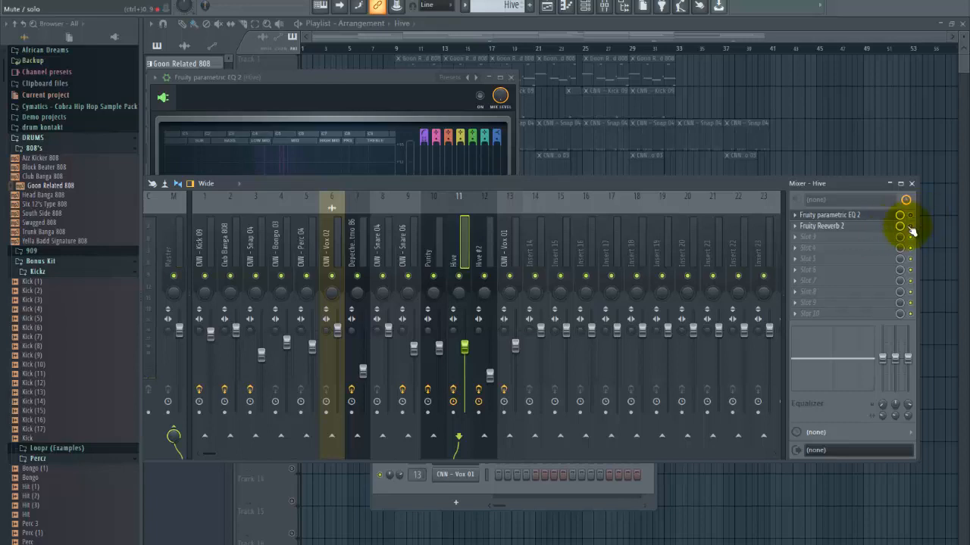
pyautogui.click(394, 91)
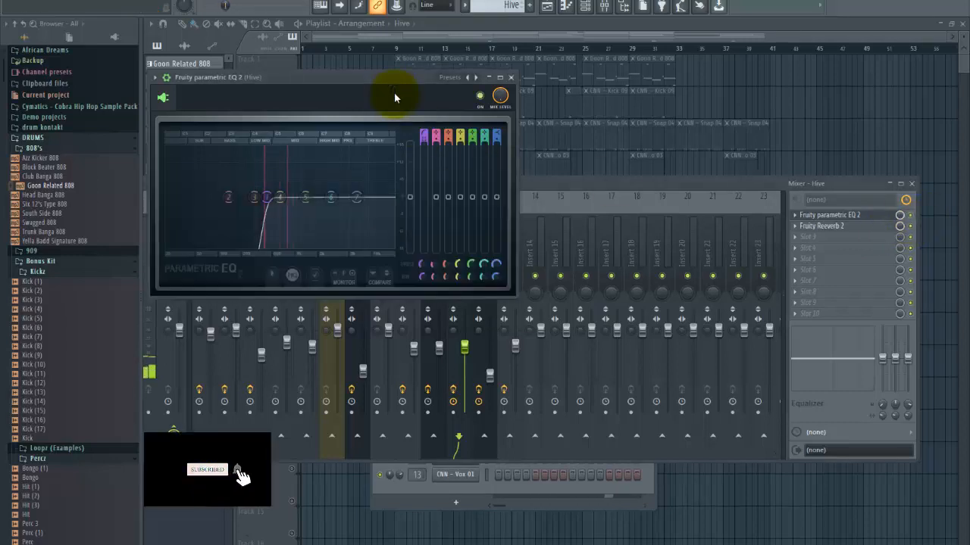
pyautogui.click(510, 77)
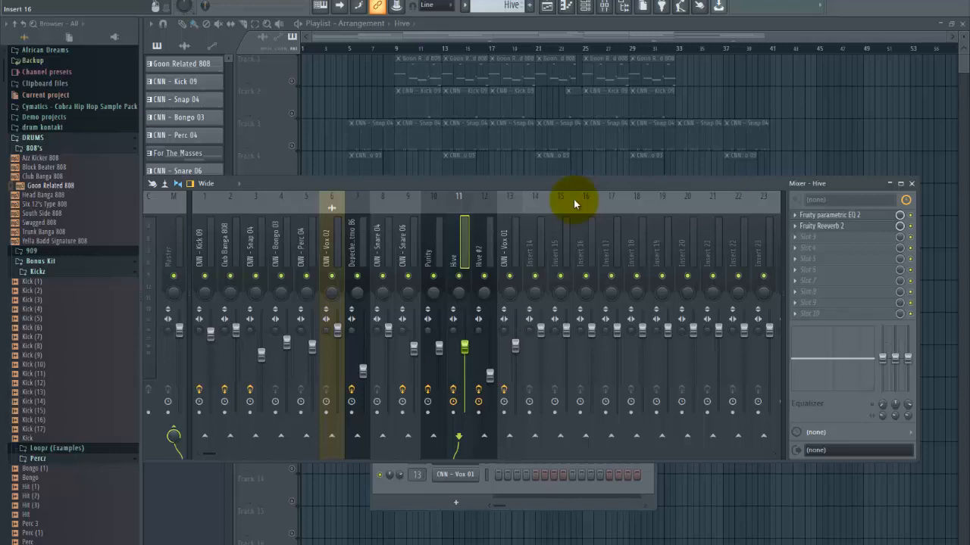
pyautogui.click(911, 184)
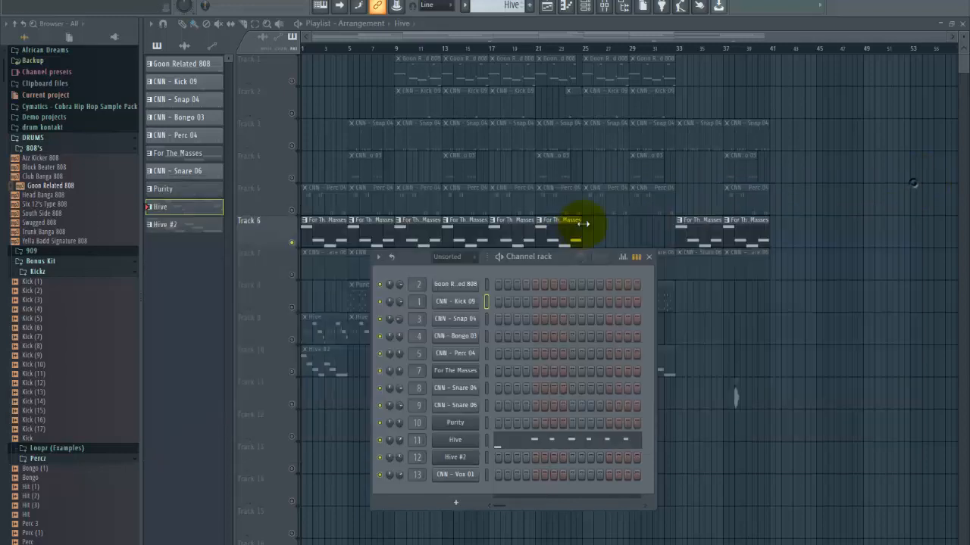
# Enable playlist Track 9 alongside Track 6, and show the Hive #2 pattern in the channel rack.
pyautogui.click(291, 338)
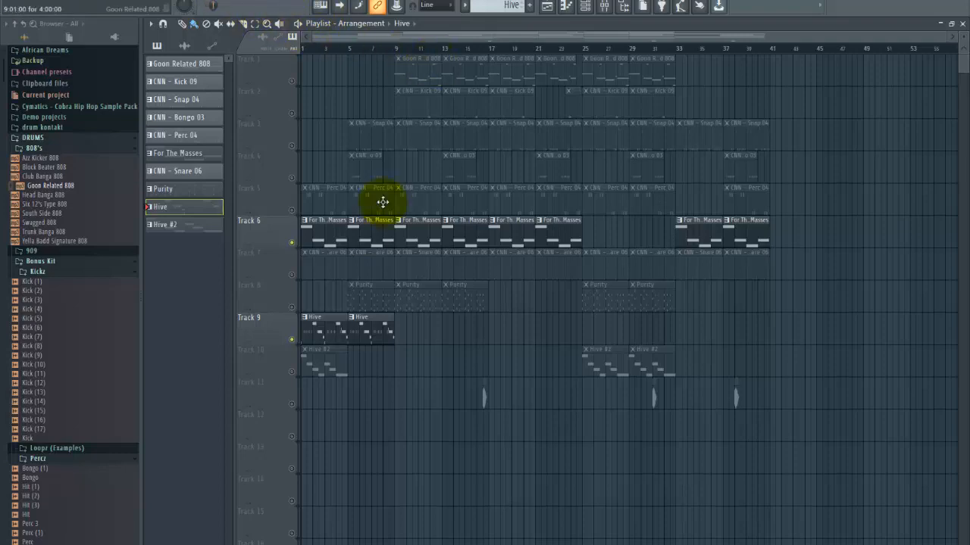
pyautogui.click(318, 362)
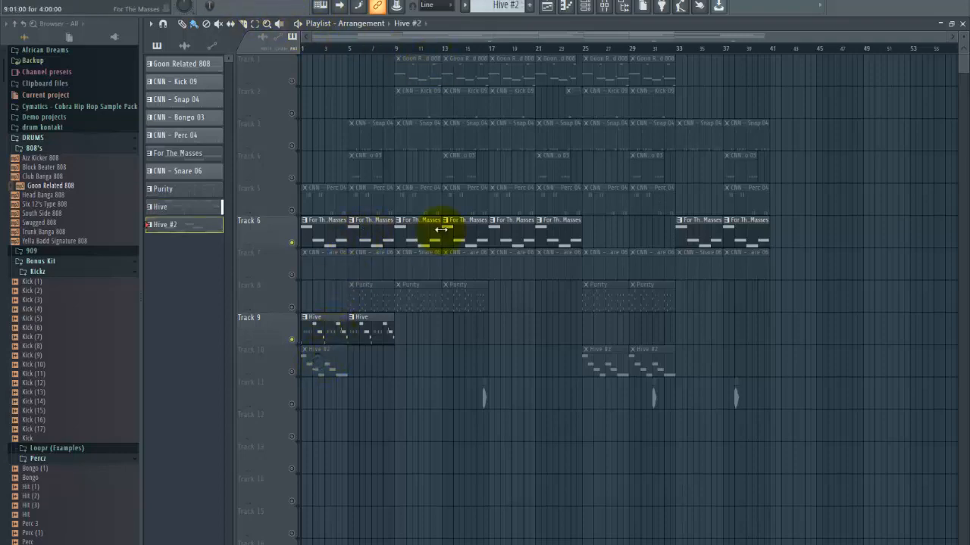
pyautogui.click(584, 6)
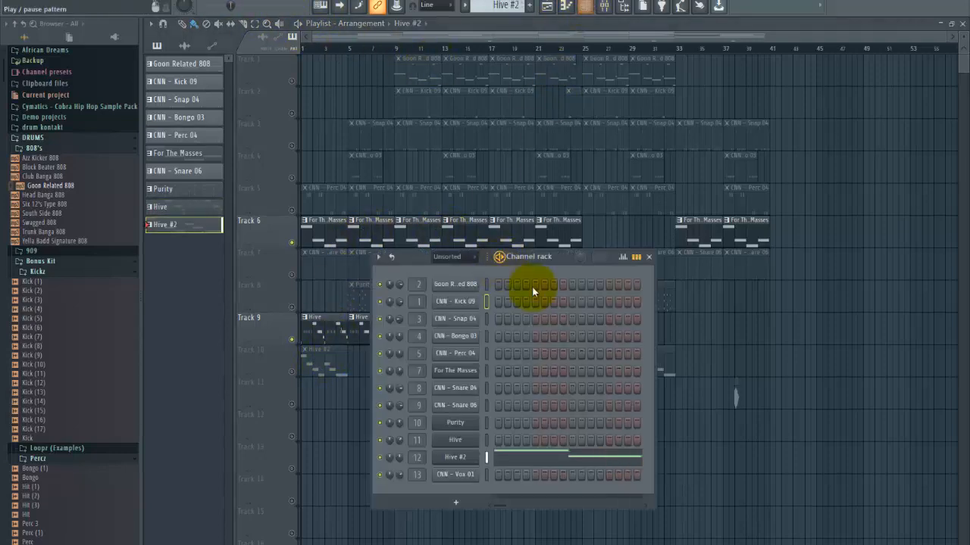
# Close the channel rack and turn all the playlist tracks back on.
pyautogui.click(647, 257)
pyautogui.rightClick(292, 340)
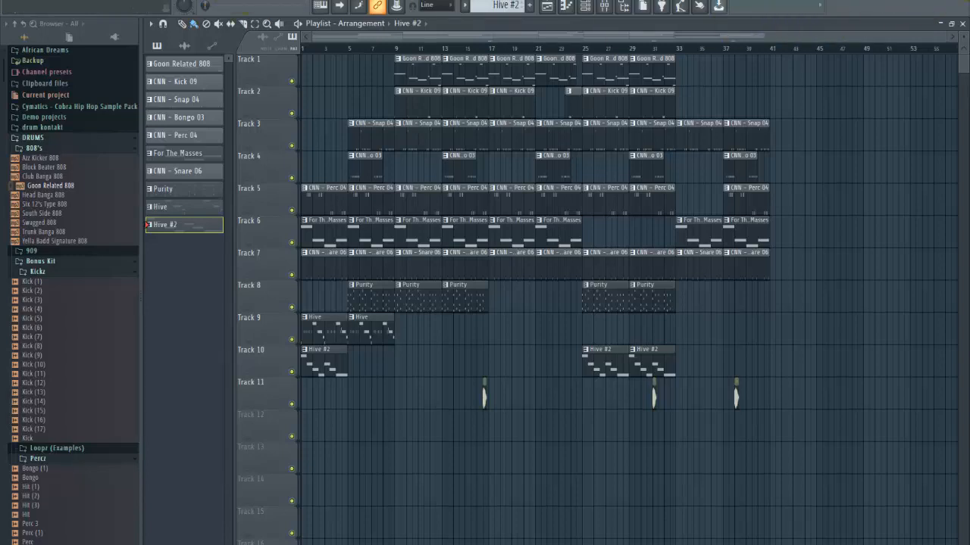
pyautogui.click(959, 1)
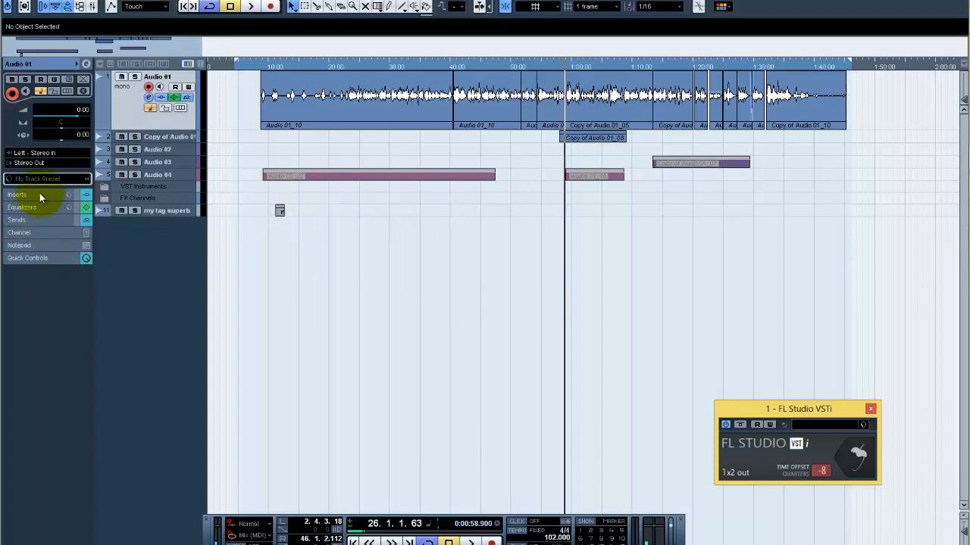
pyautogui.click(857, 454)
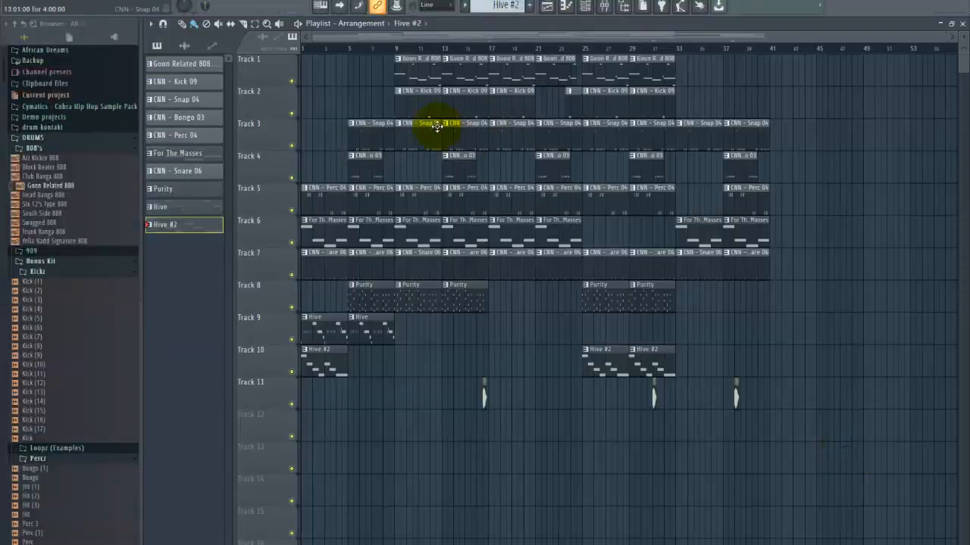
# View the CNN - Kick 09 and Club Banga 808 mixer tracks in turn, and close the mixer.
pyautogui.click(606, 7)
pyautogui.click(206, 263)
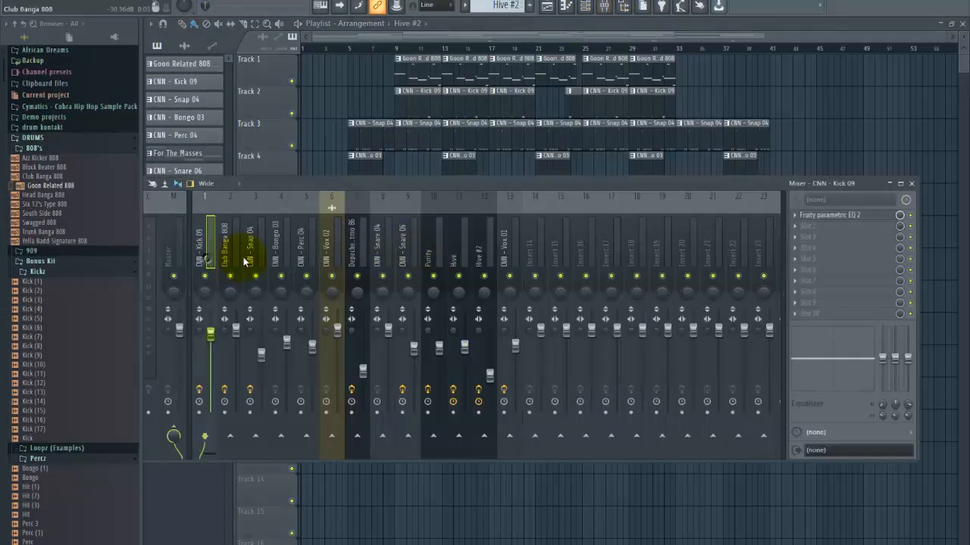
pyautogui.click(237, 260)
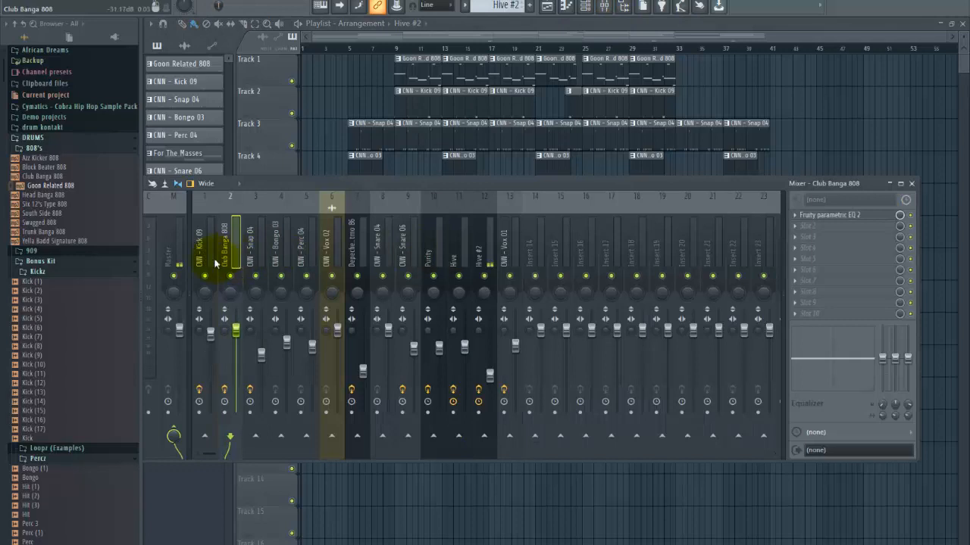
pyautogui.click(211, 262)
pyautogui.click(228, 261)
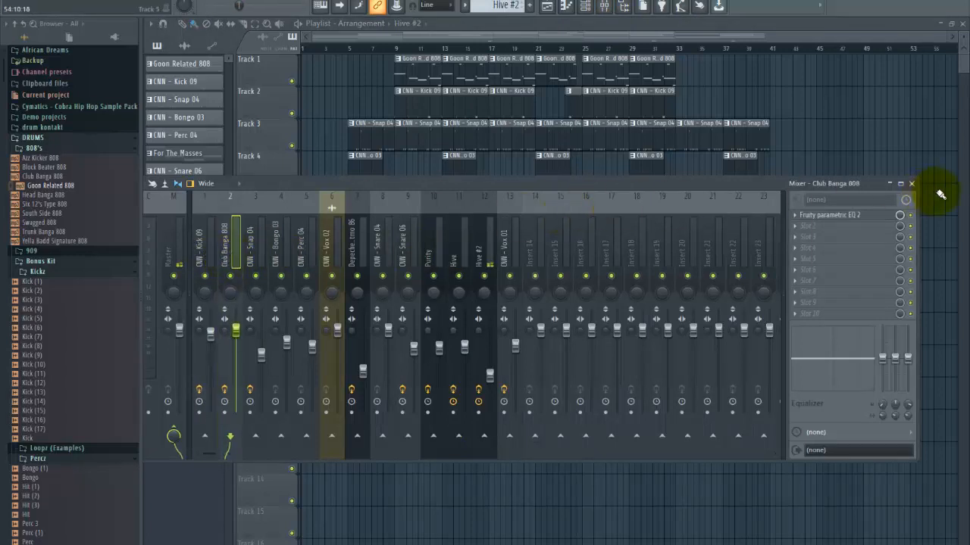
pyautogui.click(911, 184)
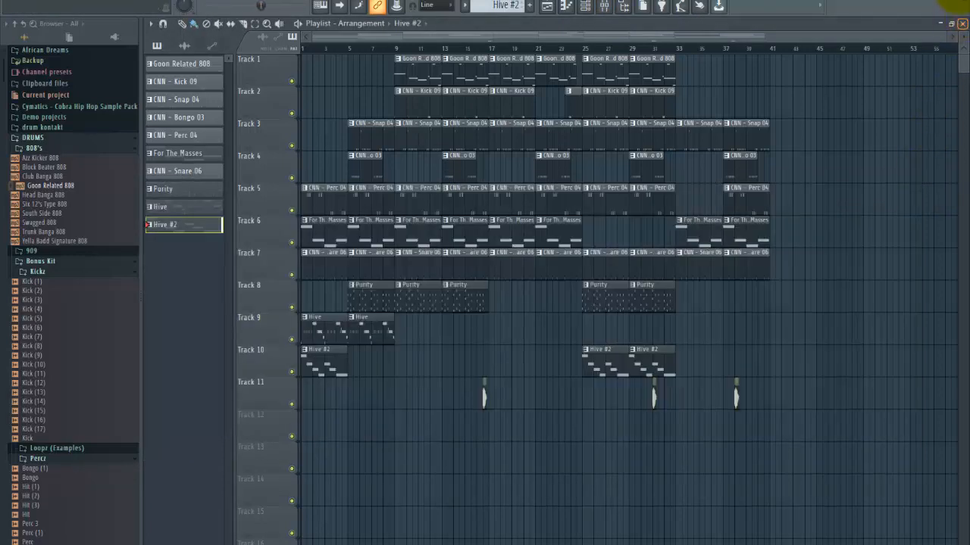
# Switch to the Cubase project, move the playback position to the start of the Audio 01 recording, and recheck the FL Studio playlist.
pyautogui.click(961, 21)
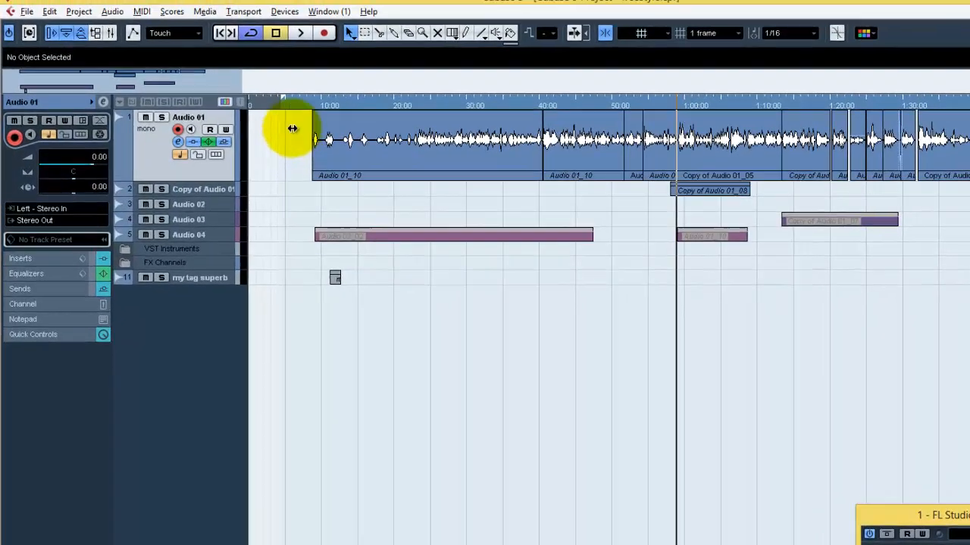
pyautogui.press('space')
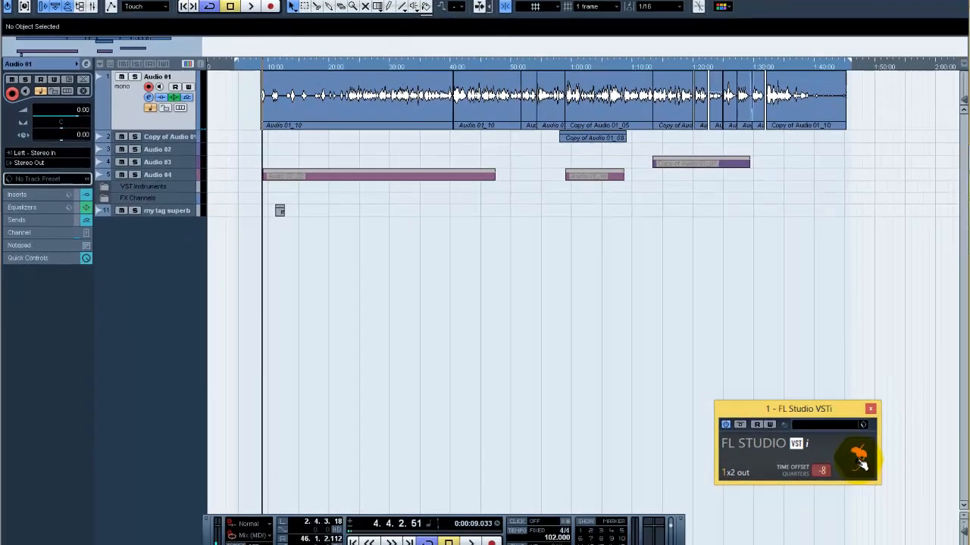
pyautogui.click(861, 458)
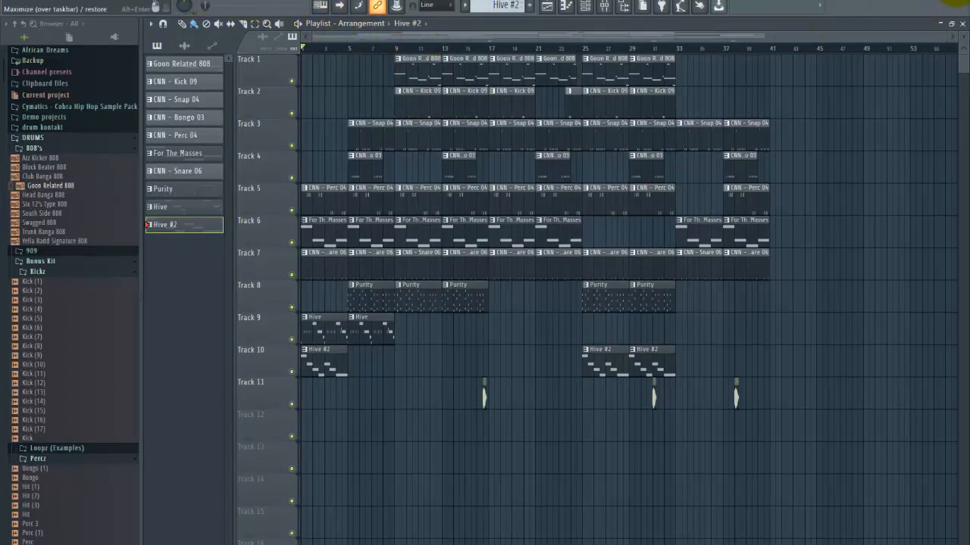
pyautogui.click(956, 2)
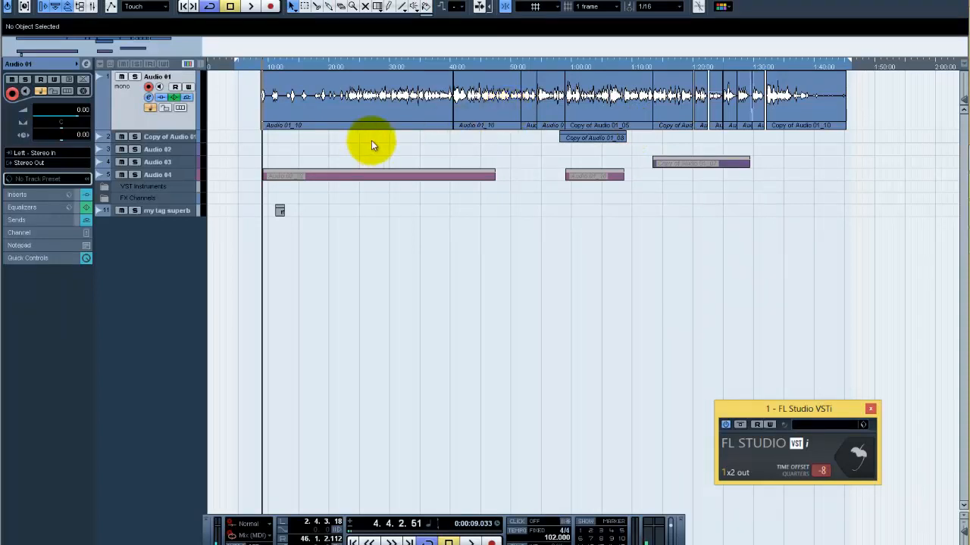
# Expand the VST Instruments folder in the track list and show the insert effects of Audio 01.
pyautogui.click(103, 188)
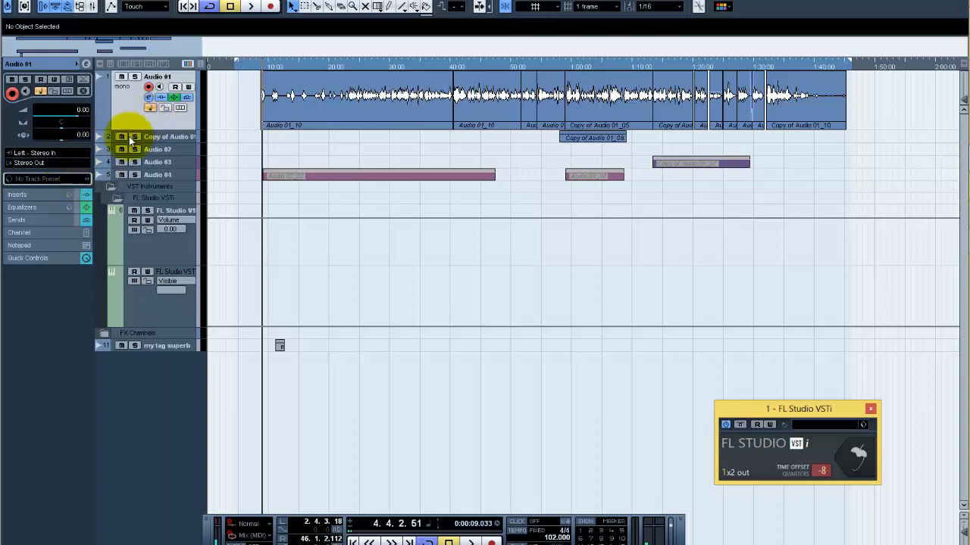
pyautogui.click(30, 194)
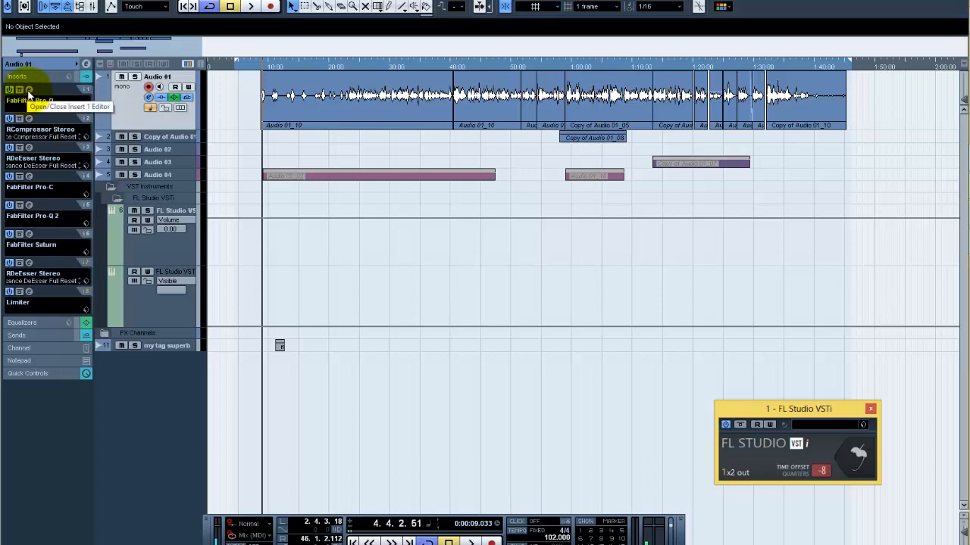
# Solo Audio 01 and play it from just past the 20-second mark with its inserts and sends bypassed.
pyautogui.click(134, 76)
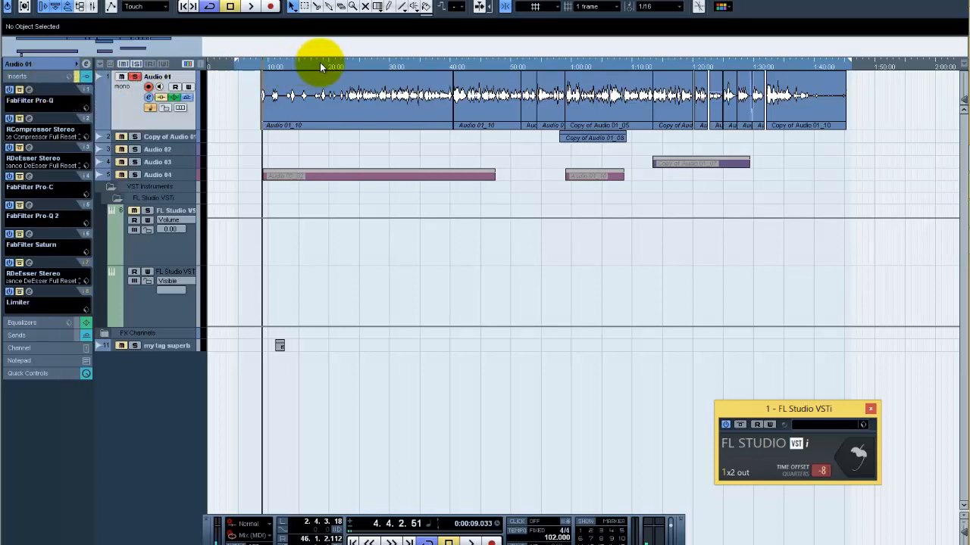
pyautogui.click(344, 62)
pyautogui.press('space')
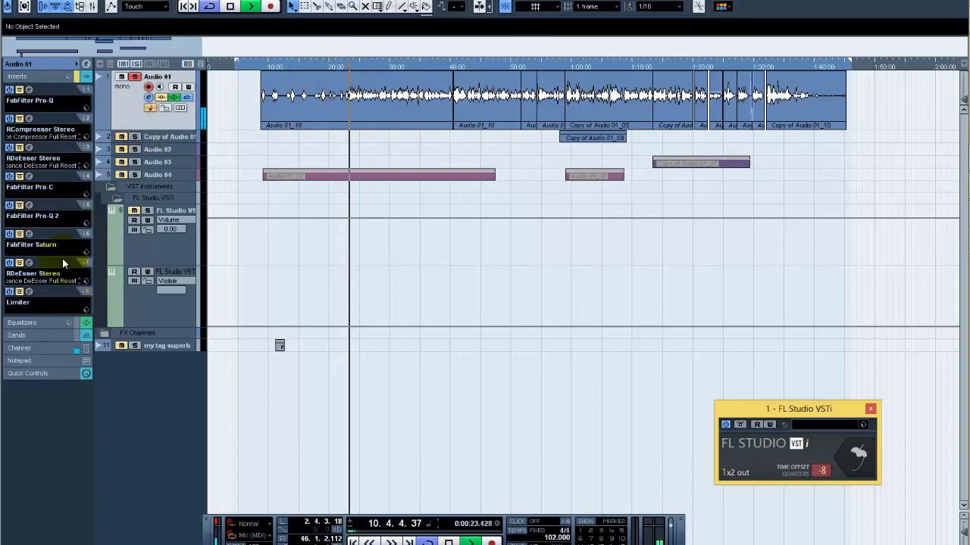
pyautogui.click(47, 334)
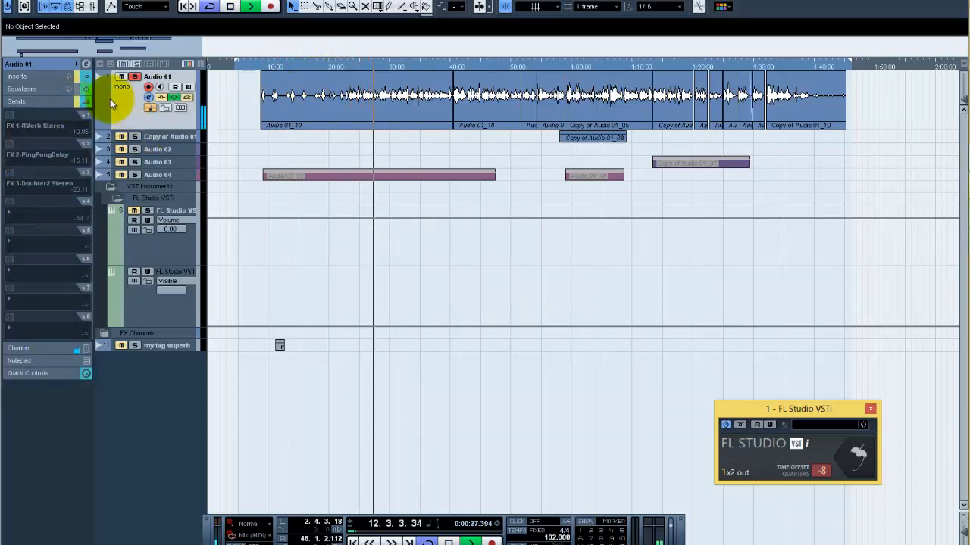
# Return to the Audio 01 inserts, examine the FabFilter Pro-Q equalizer curve, and close its editor.
pyautogui.click(50, 75)
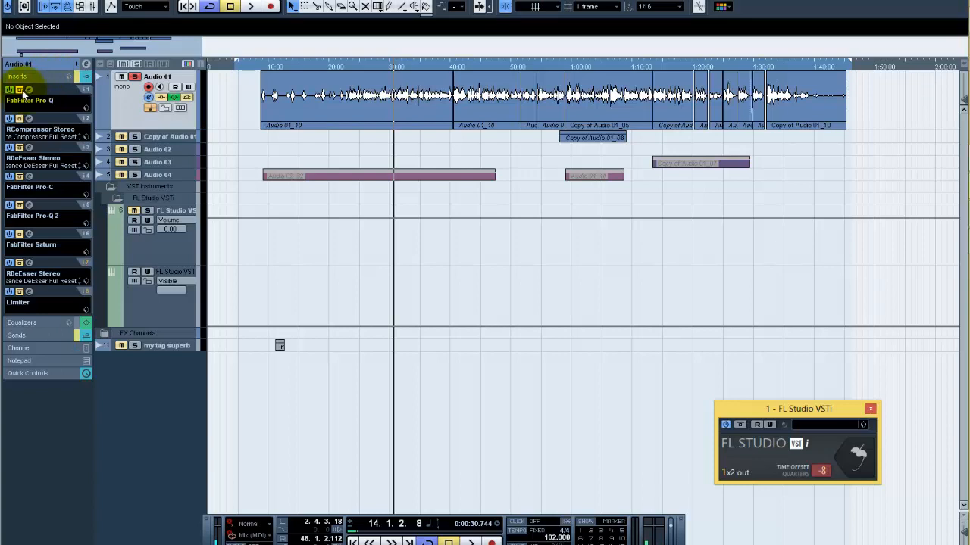
pyautogui.click(26, 90)
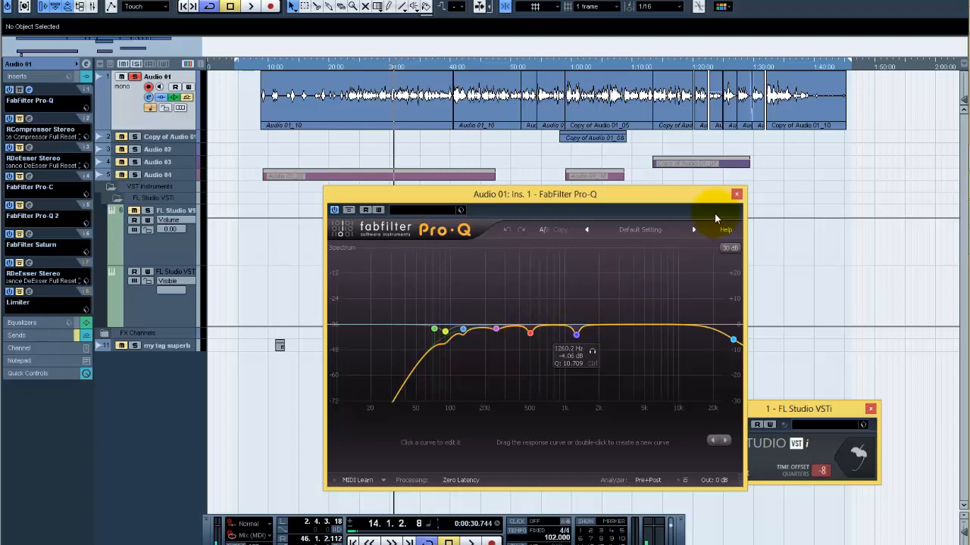
pyautogui.click(736, 194)
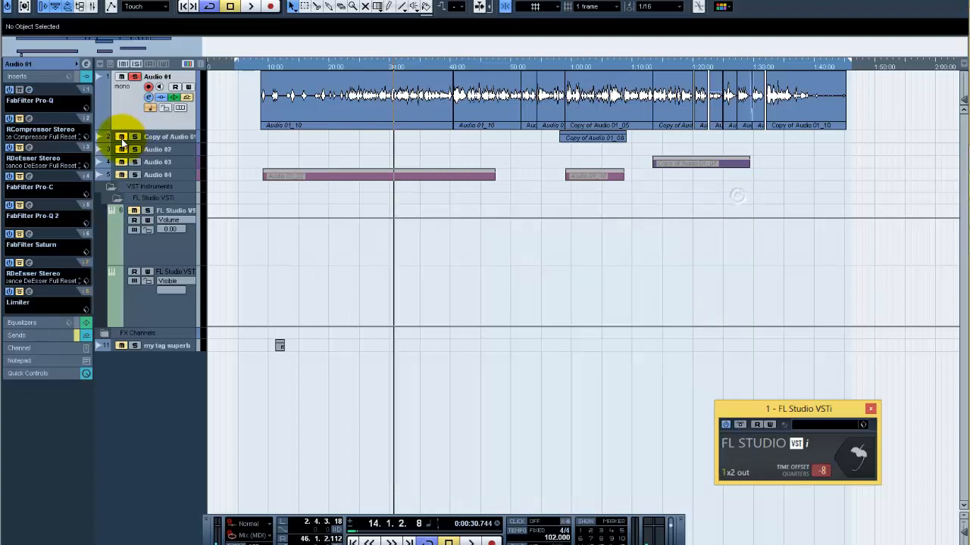
# Examine the RCompressor Stereo settings alongside an enlarged Audio 01 waveform, and close the compressor's editor.
pyautogui.click(26, 119)
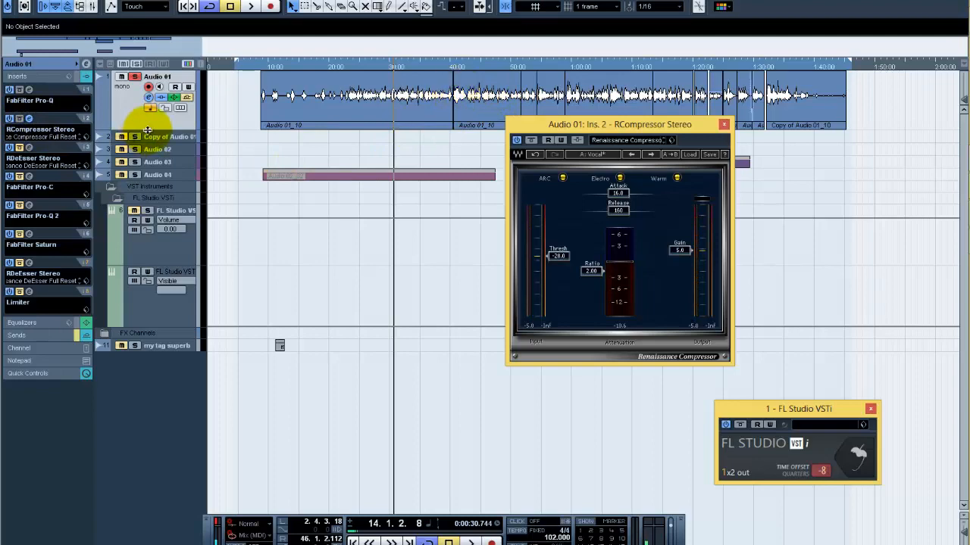
pyautogui.moveTo(149, 132); pyautogui.dragTo(154, 297)
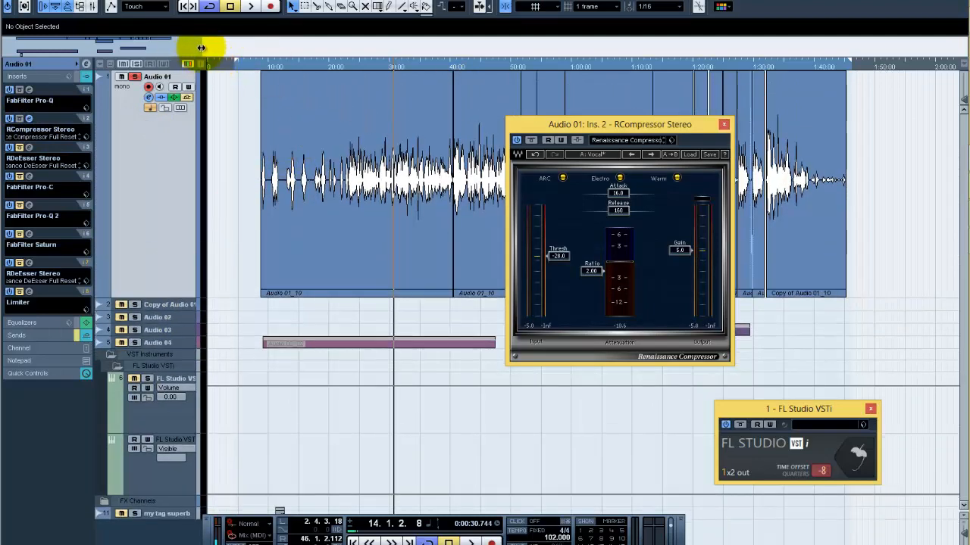
pyautogui.moveTo(201, 48); pyautogui.dragTo(75, 56)
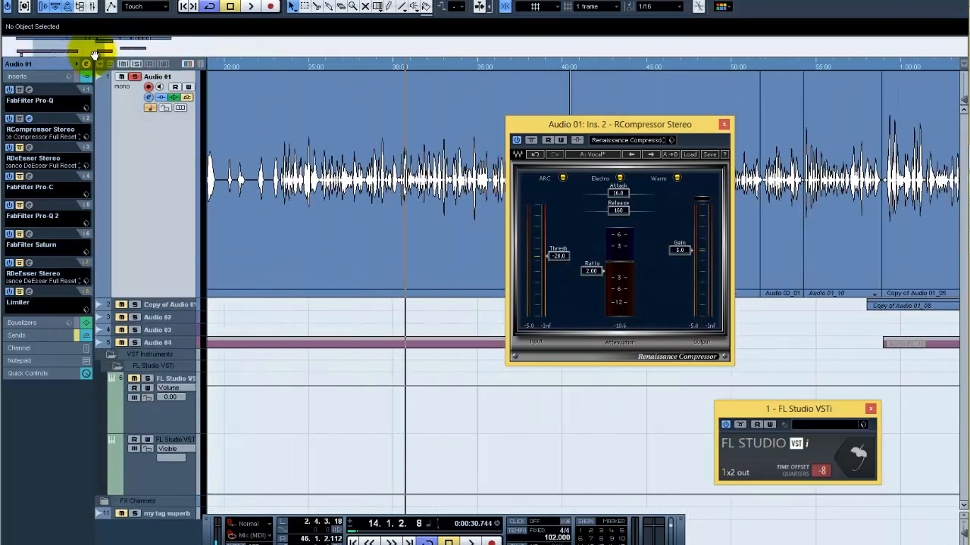
pyautogui.moveTo(655, 123); pyautogui.dragTo(543, 216)
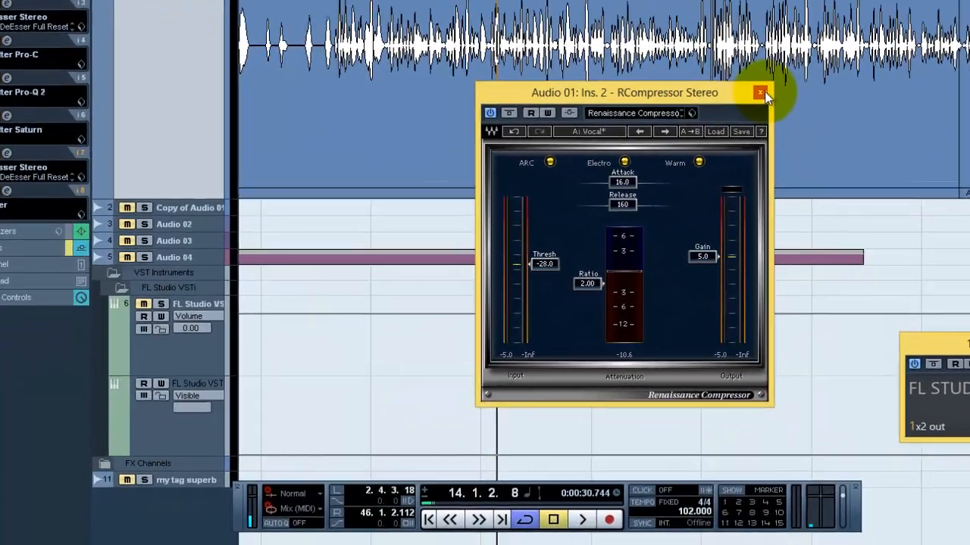
pyautogui.click(610, 215)
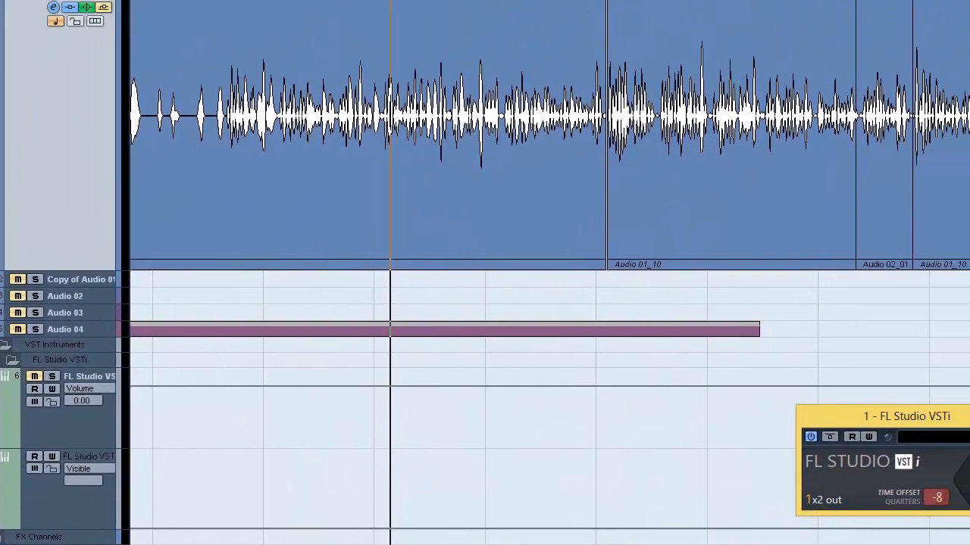
# Examine the insert 3 RDeEsser Stereo settings and the FabFilter Pro-C settings with its Vocals presets, closing each editor.
pyautogui.click(6, 1)
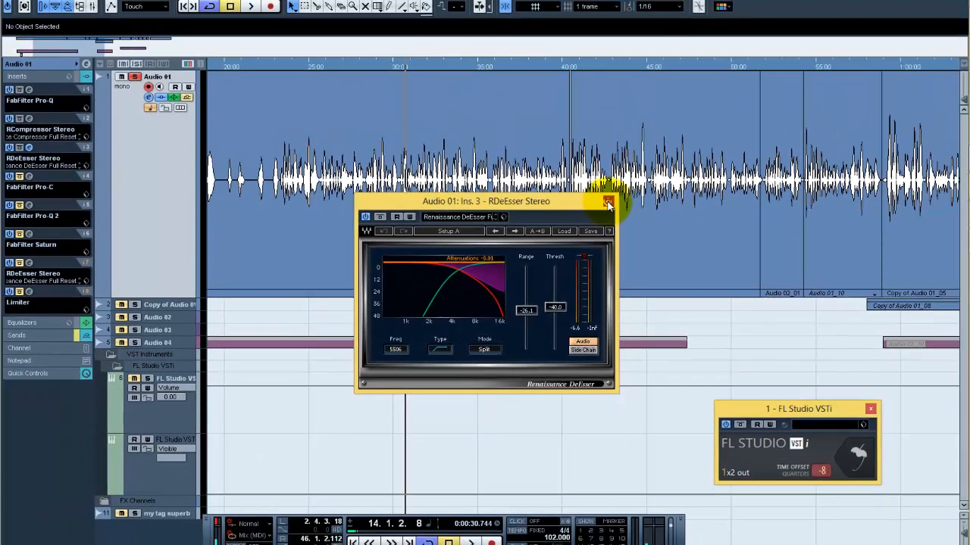
pyautogui.click(619, 184)
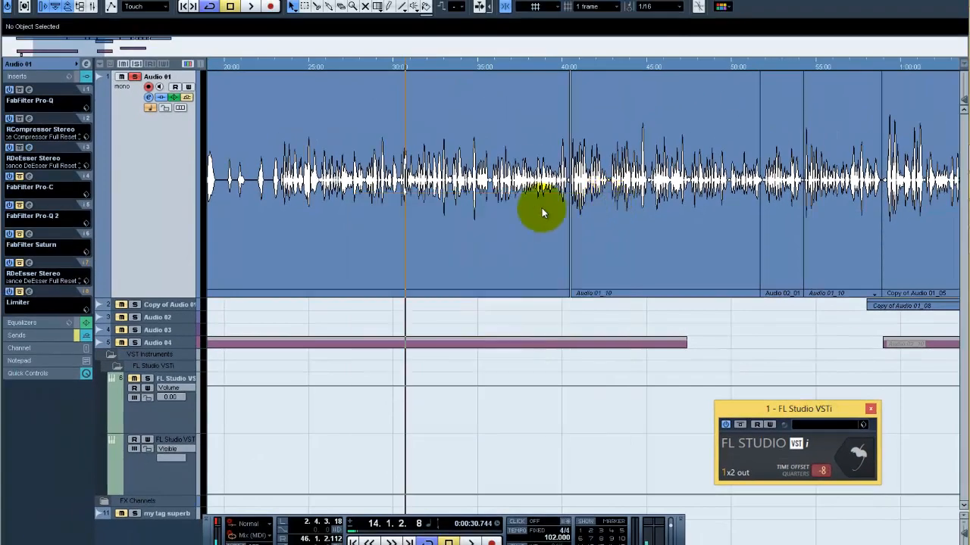
pyautogui.click(28, 177)
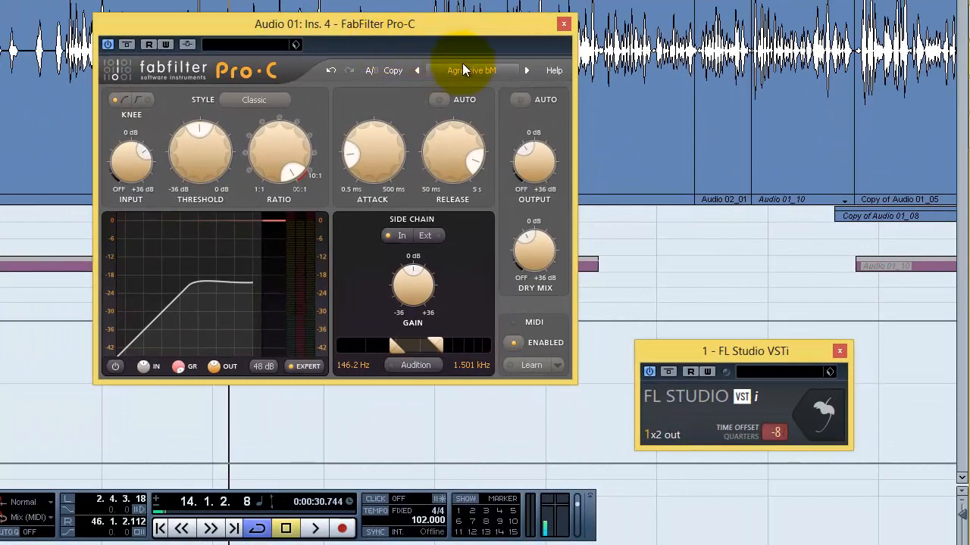
pyautogui.click(463, 67)
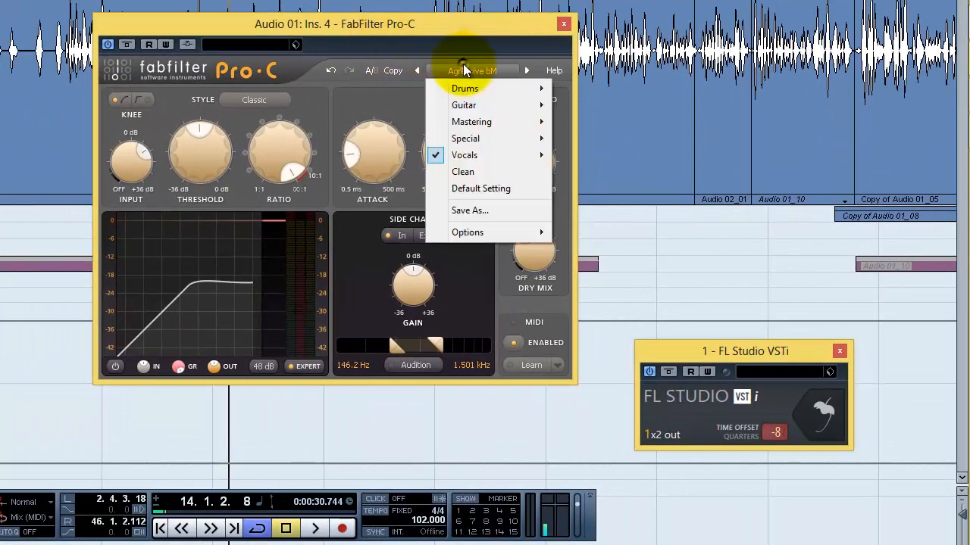
pyautogui.moveTo(496, 161)
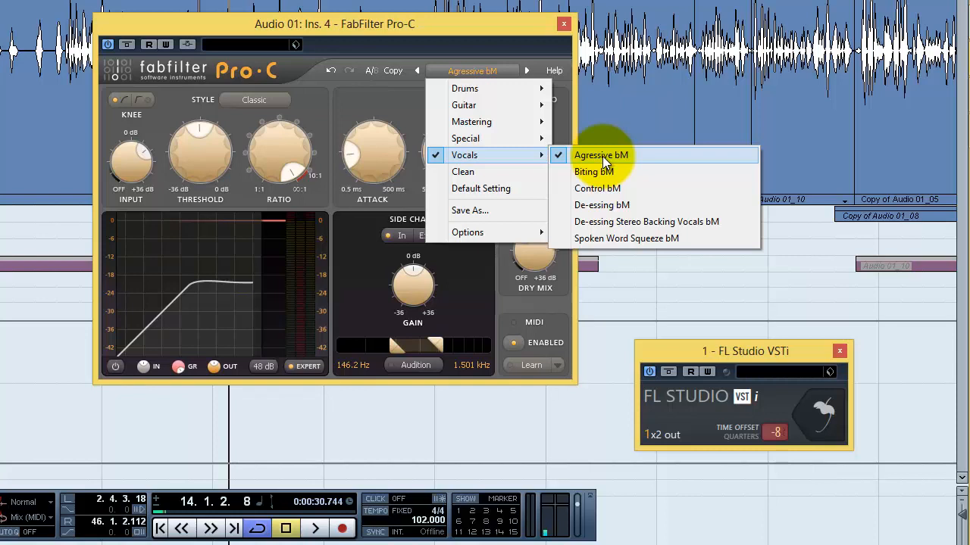
pyautogui.click(465, 53)
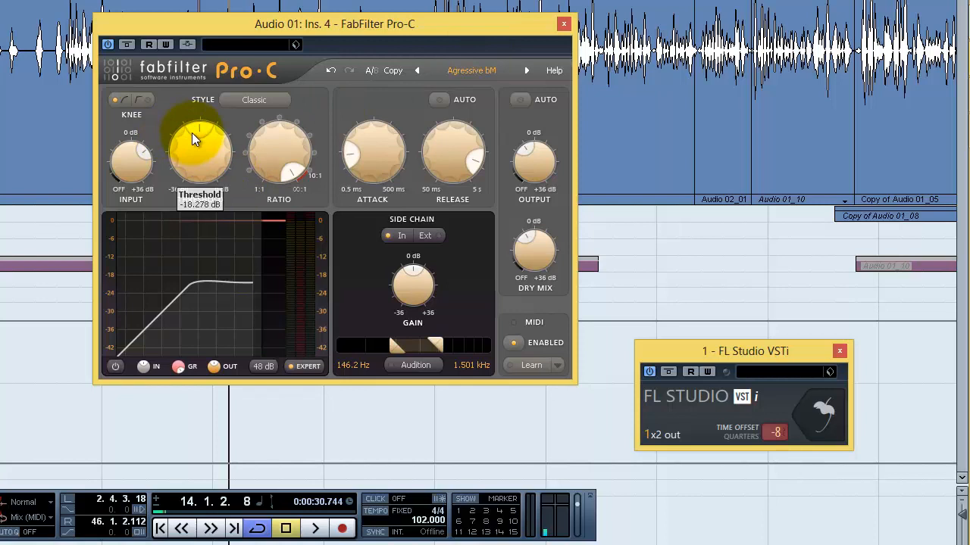
pyautogui.moveTo(194, 141)
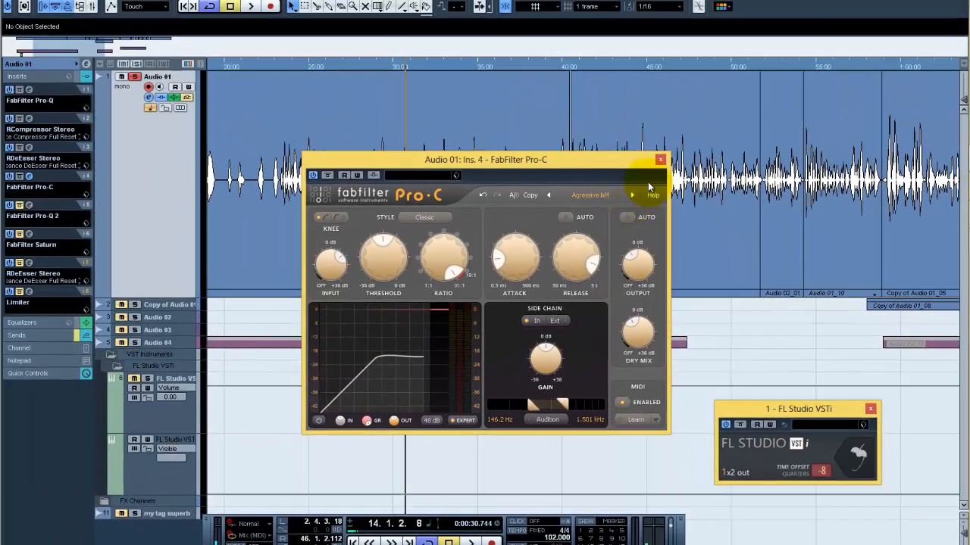
pyautogui.click(660, 159)
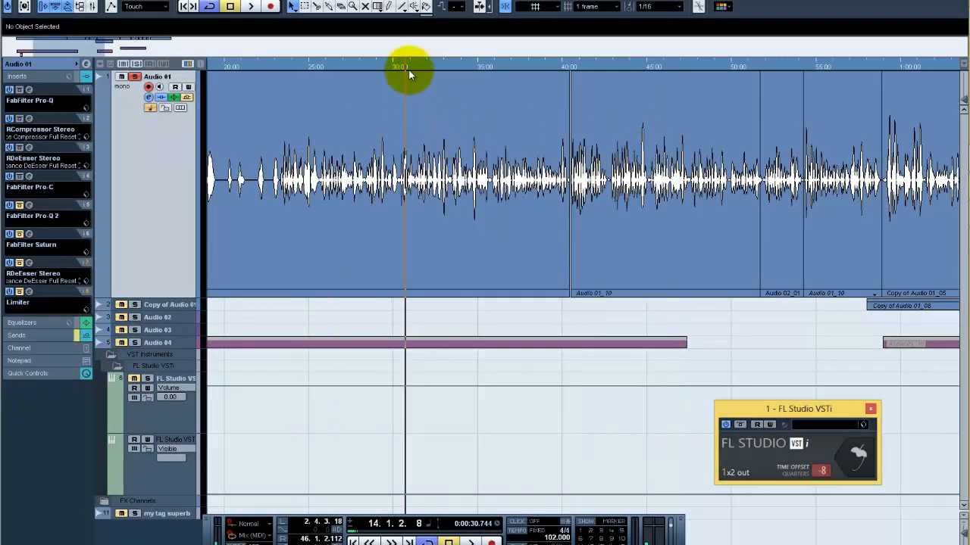
# Play a short passage of Audio 01 and switch off equalizer bands 1, 2 and 3 in its channel settings.
pyautogui.press('space')
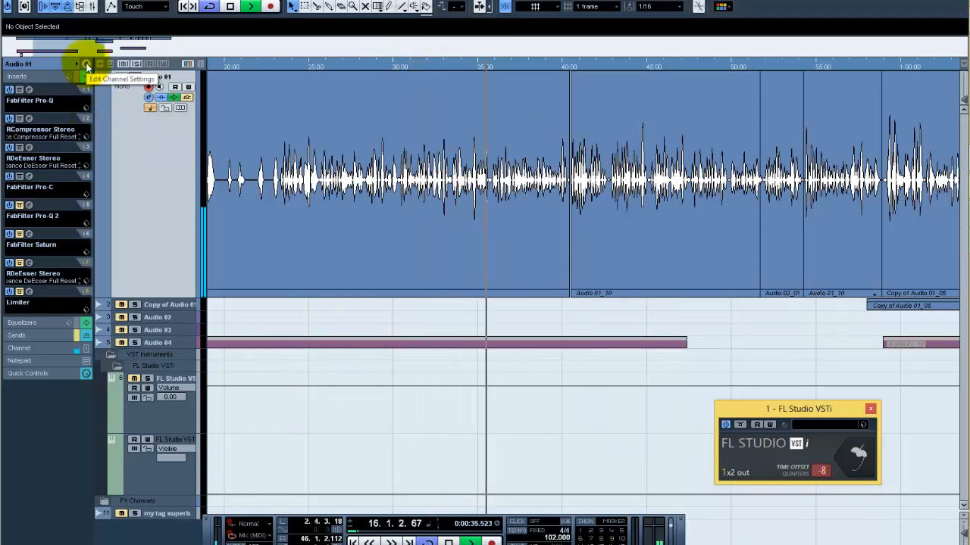
pyautogui.press('space')
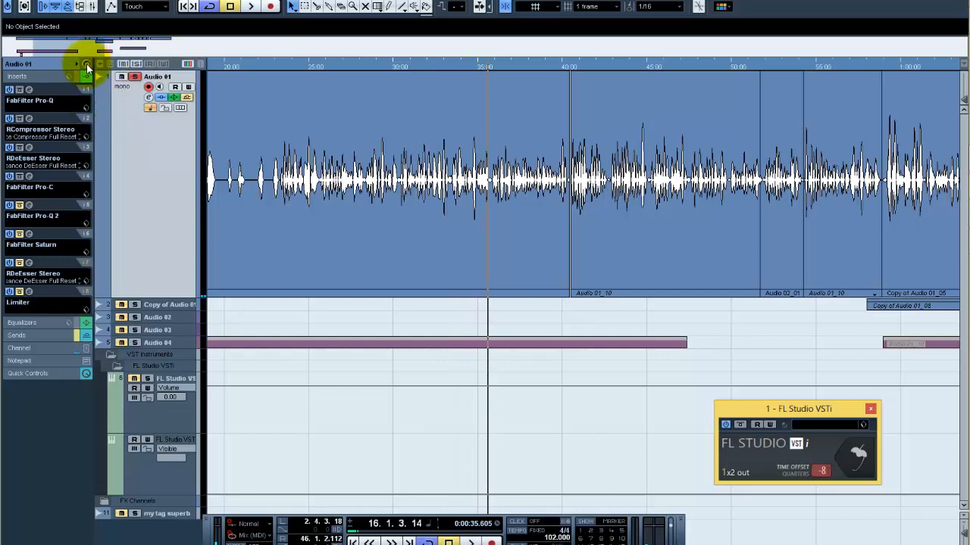
pyautogui.click(87, 67)
pyautogui.click(385, 346)
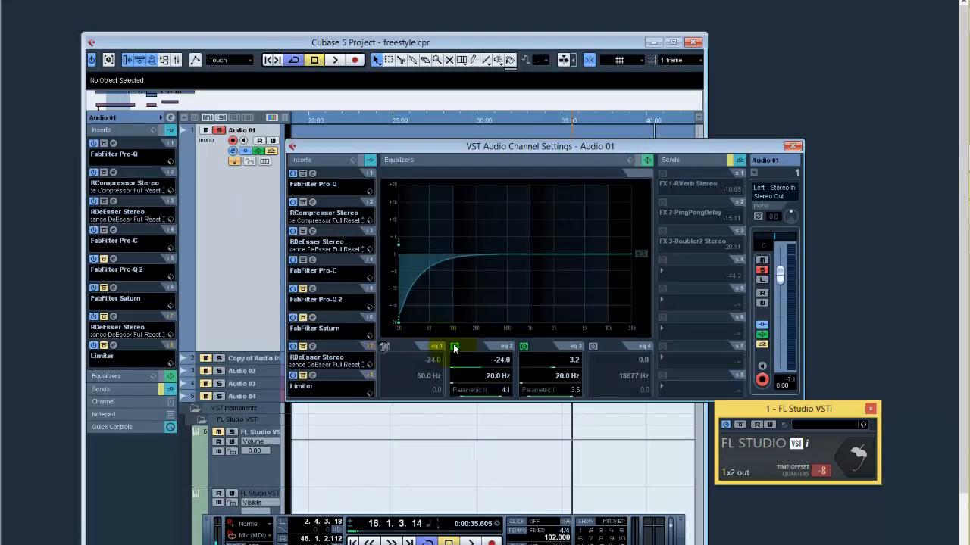
pyautogui.click(455, 346)
pyautogui.click(525, 346)
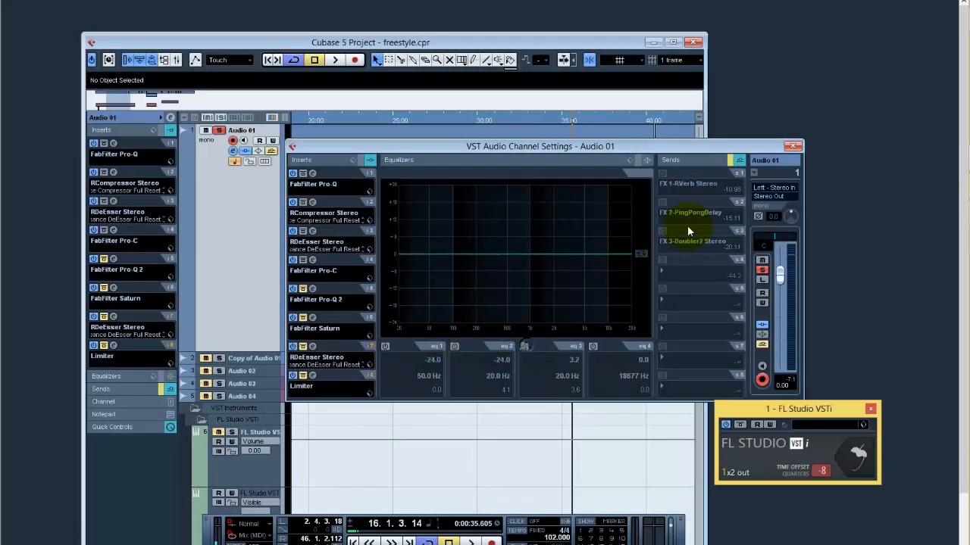
pyautogui.click(794, 147)
pyautogui.doubleClick(526, 43)
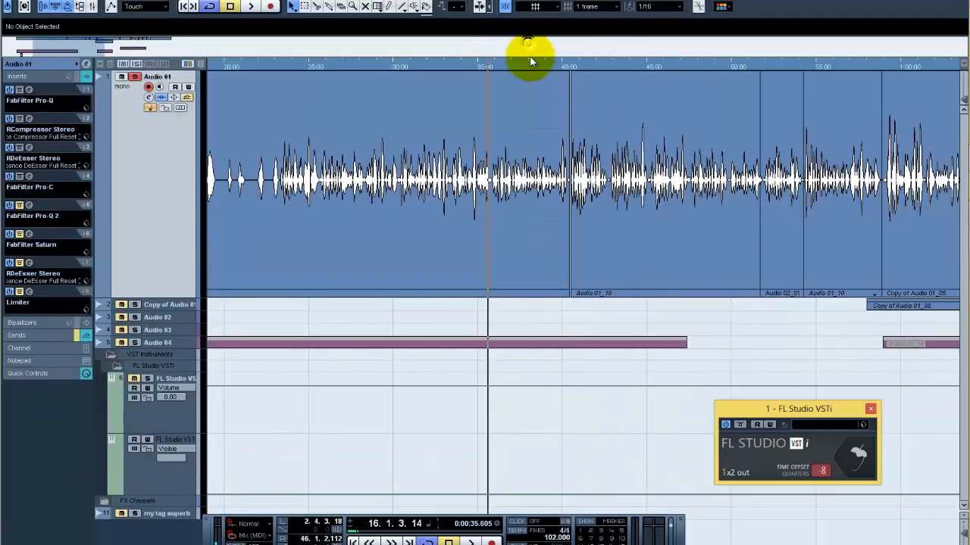
# Examine the FabFilter Pro-Q 2 curve and the FabFilter Saturn drive amount and distortion styles on Audio 01, closing each editor.
pyautogui.click(28, 206)
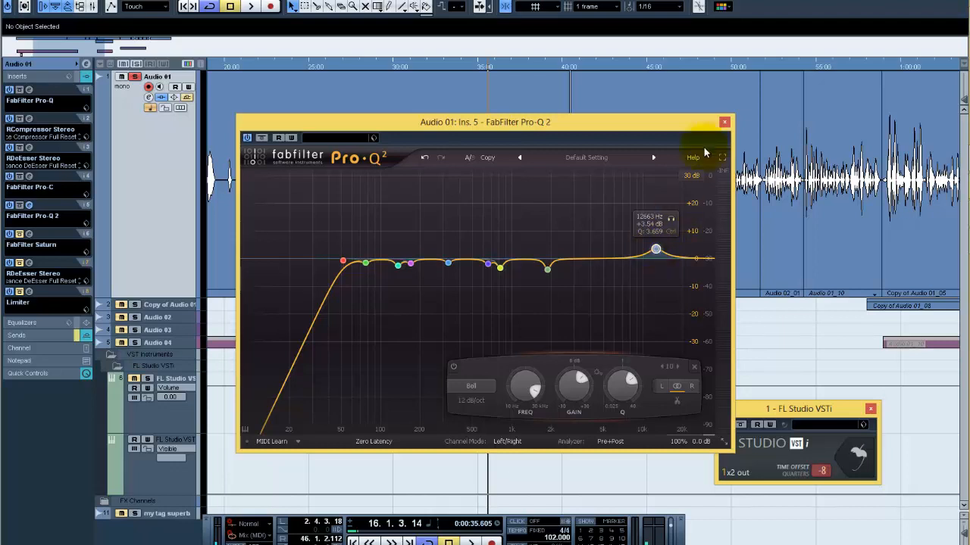
pyautogui.click(723, 122)
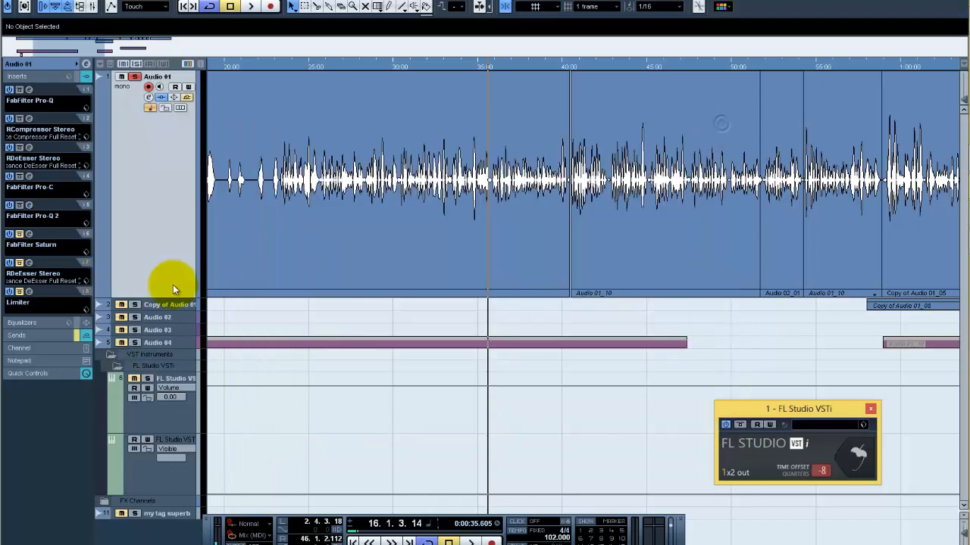
pyautogui.click(30, 234)
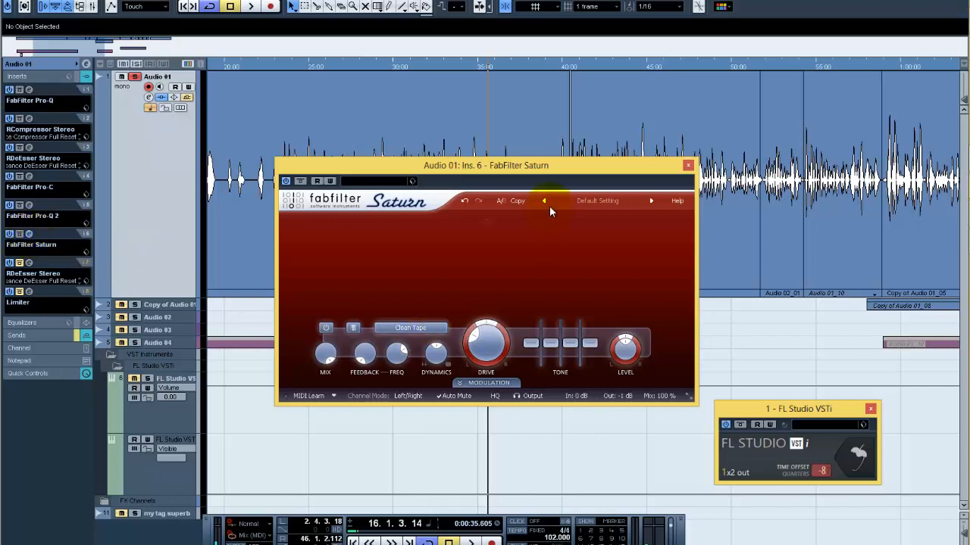
pyautogui.moveTo(530, 170); pyautogui.dragTo(574, 160)
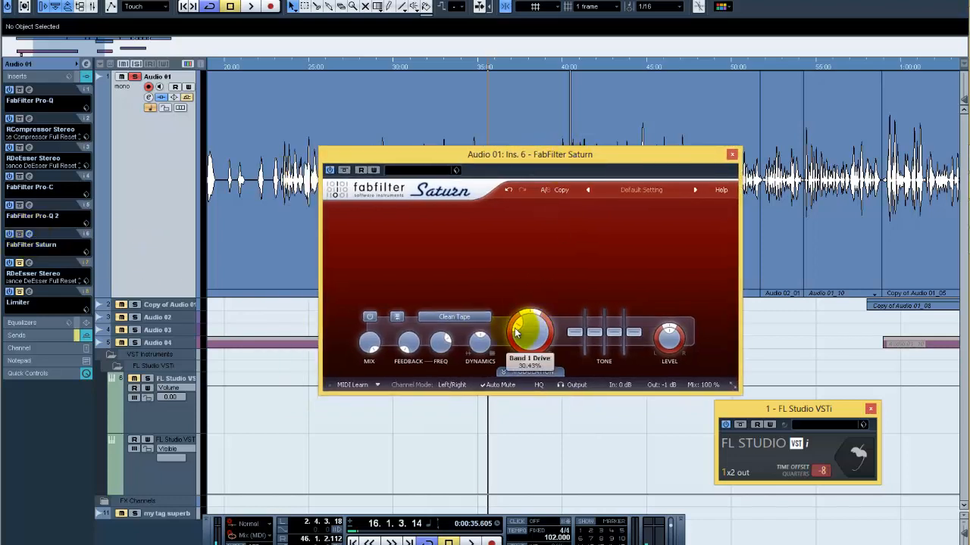
pyautogui.moveTo(516, 333)
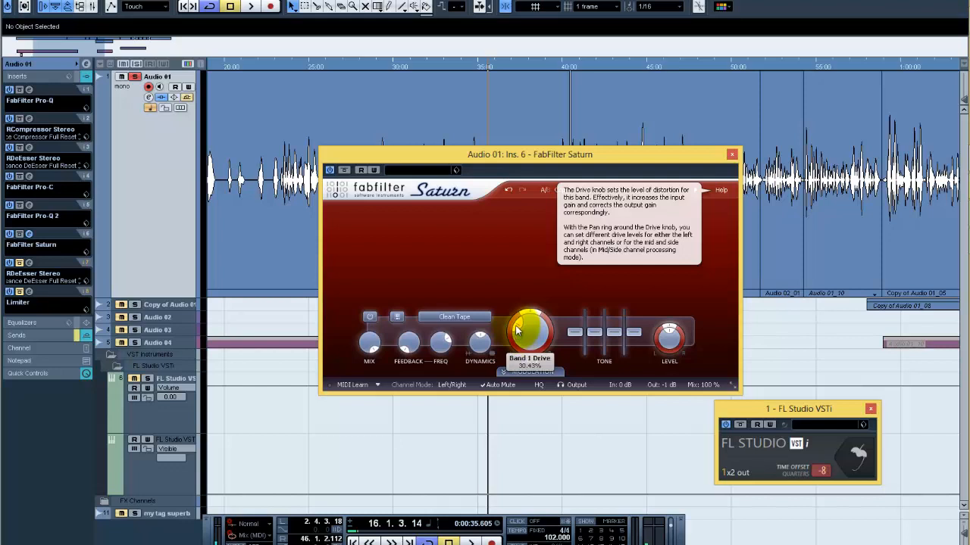
pyautogui.click(478, 319)
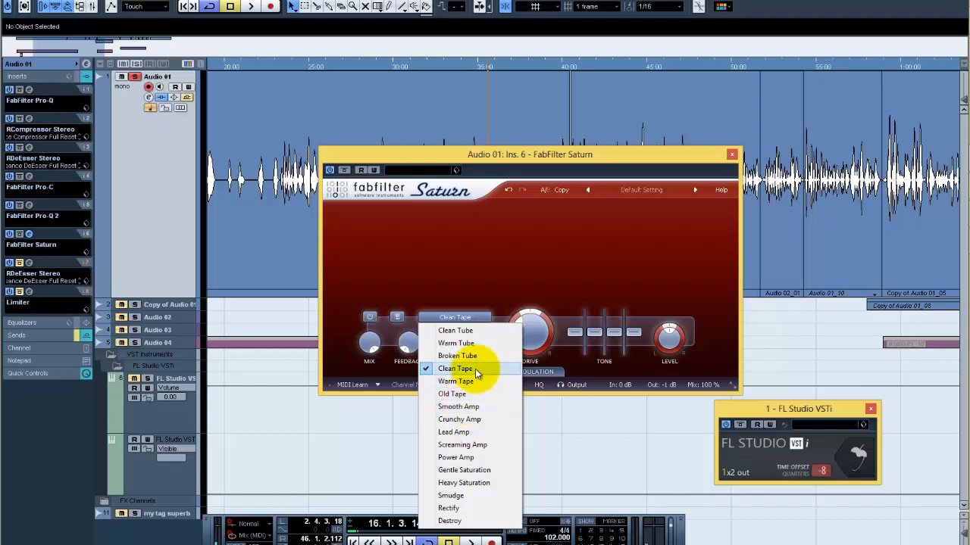
pyautogui.click(626, 168)
pyautogui.click(731, 155)
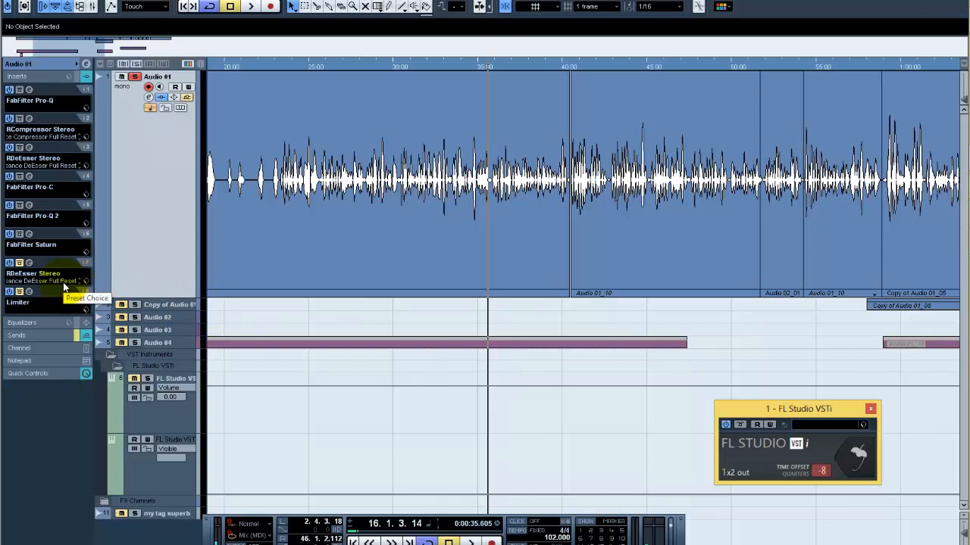
# Examine the insert 7 RDeEsser Stereo settings, close the editor, and play the soloed Audio 01 from about 28 seconds.
pyautogui.click(29, 262)
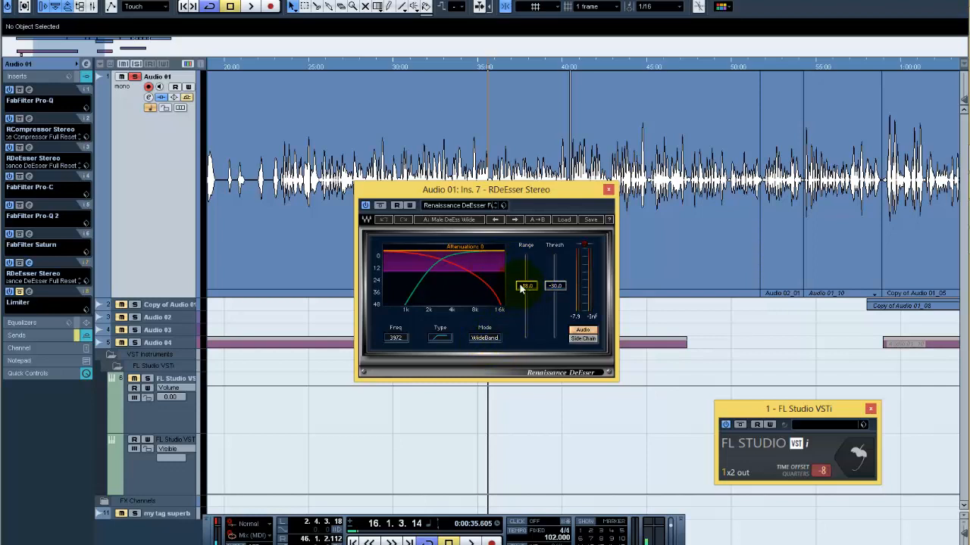
pyautogui.click(609, 190)
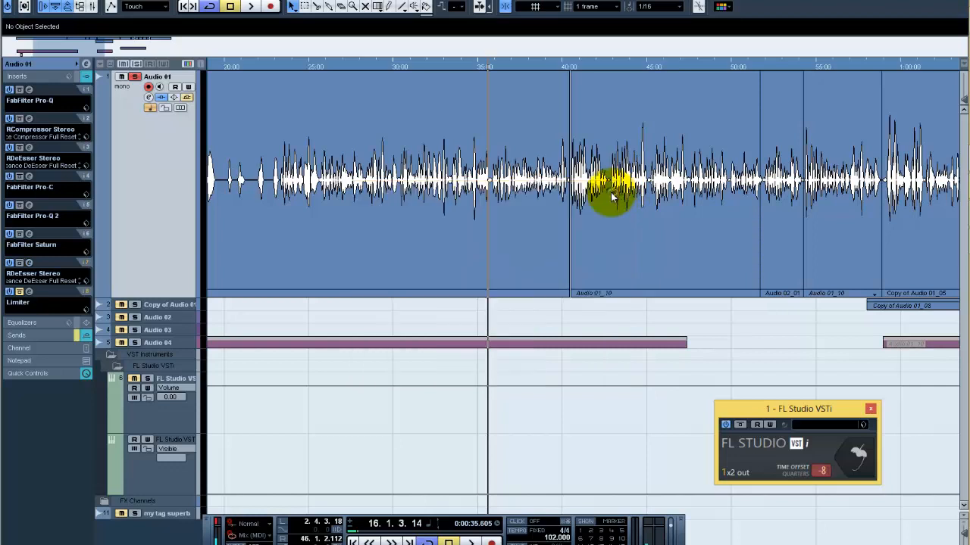
pyautogui.click(358, 70)
pyautogui.press('space')
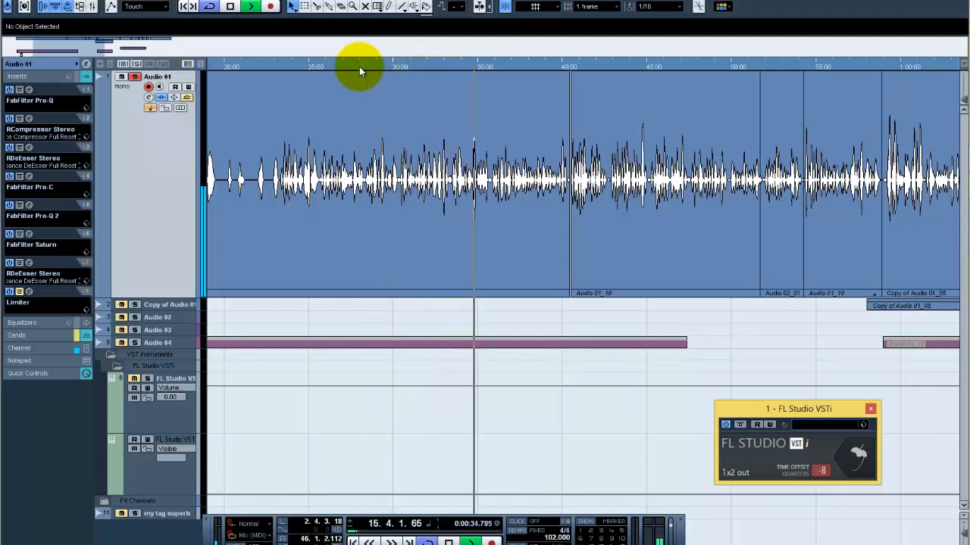
pyautogui.press('space')
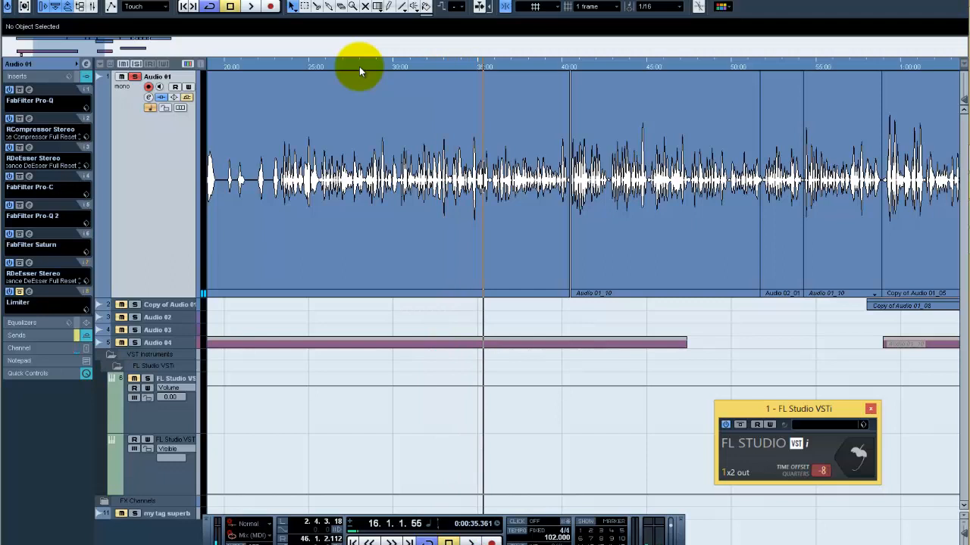
# Examine the Limiter settings in insert 8 alongside the whole Audio 01 waveform and close the limiter's editor.
pyautogui.click(28, 292)
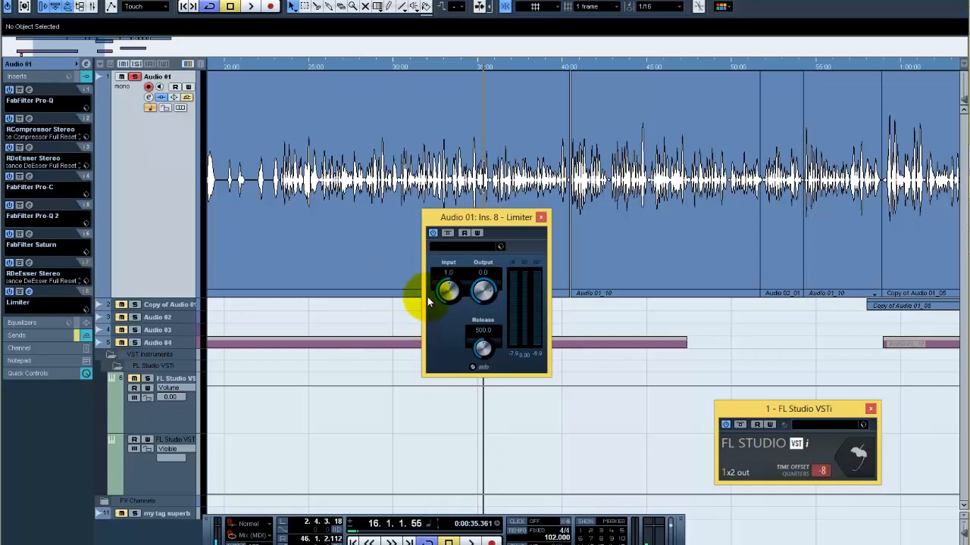
pyautogui.press('g')
pyautogui.press('g')
pyautogui.press('g')
pyautogui.press('g')
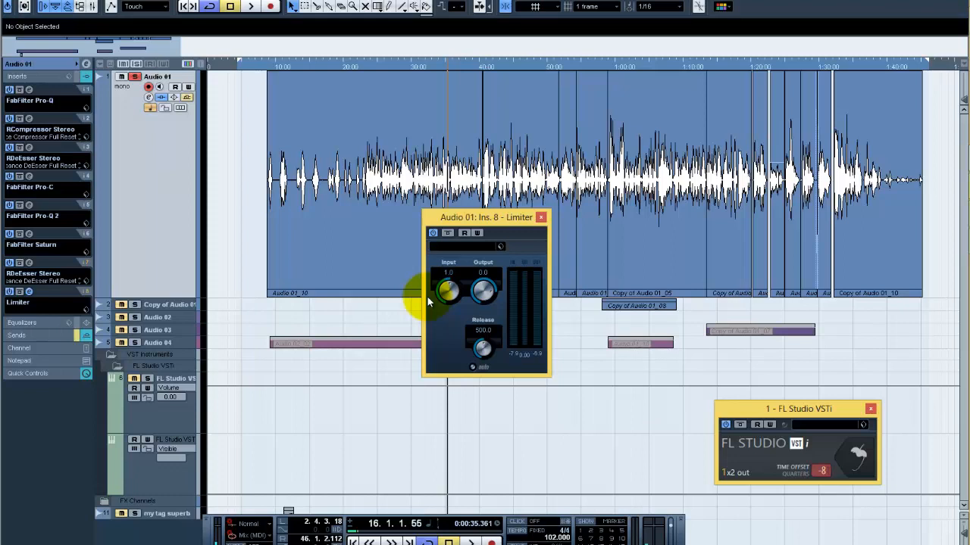
pyautogui.click(540, 217)
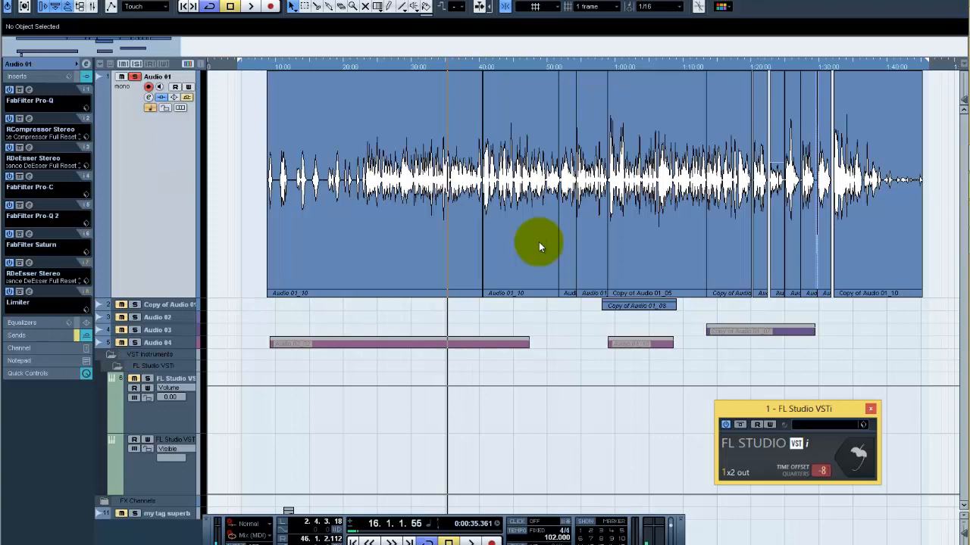
# Play the soloed Audio 01 vocal briefly, unsolo it, and play it together with the other tracks.
pyautogui.press('g')
pyautogui.press('g')
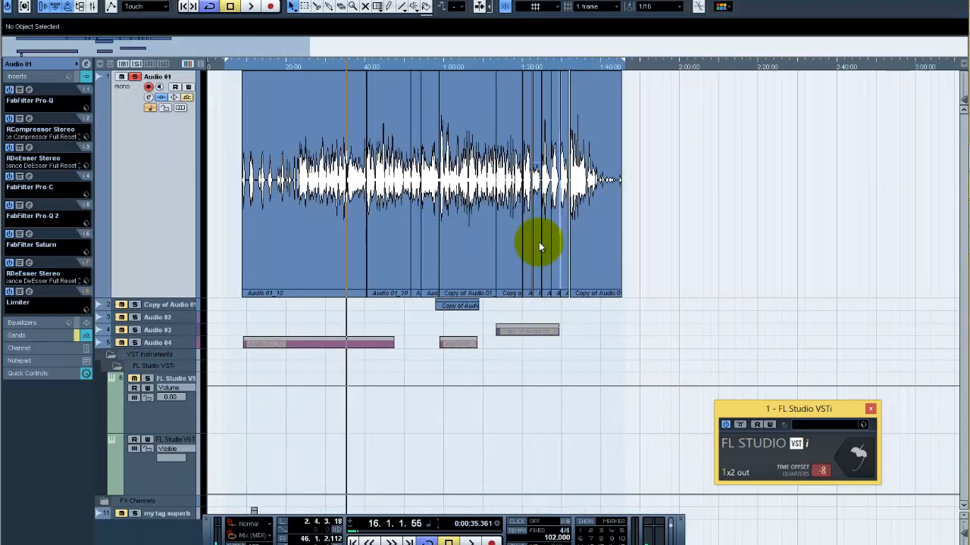
pyautogui.press('z')
pyautogui.press('z')
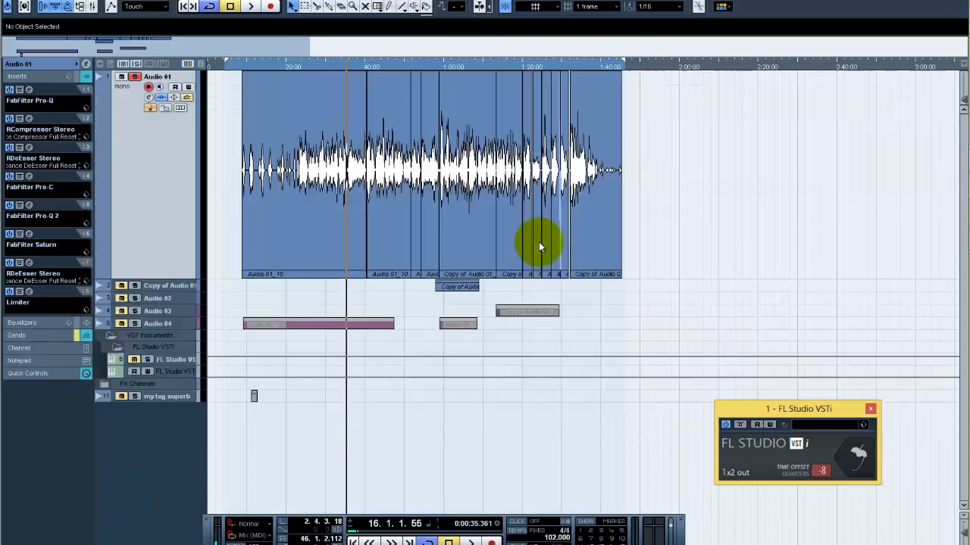
pyautogui.press('space')
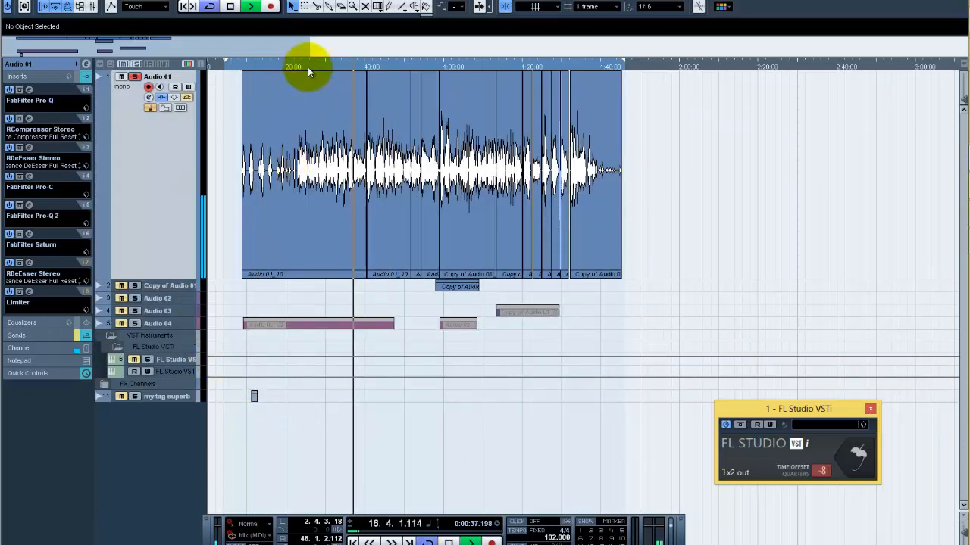
pyautogui.press('space')
pyautogui.click(135, 77)
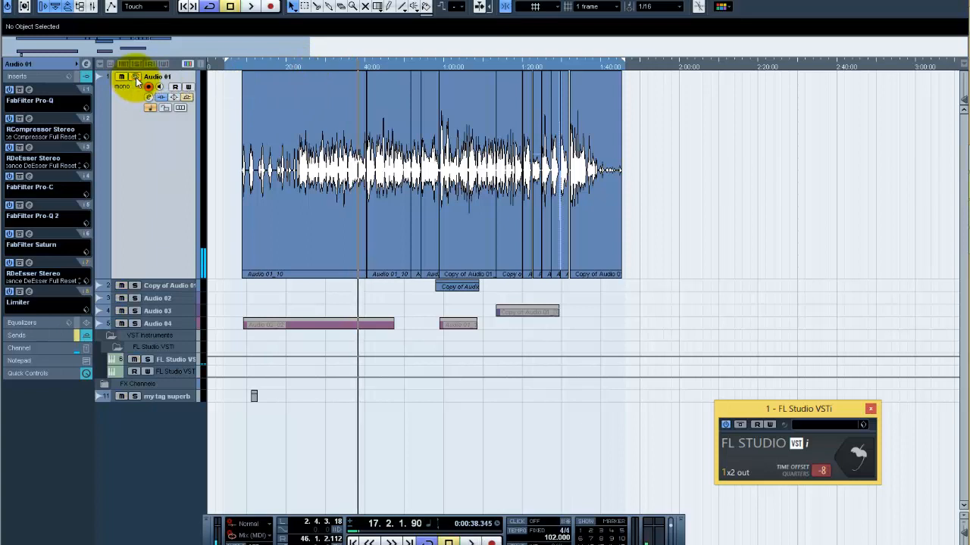
pyautogui.press('space')
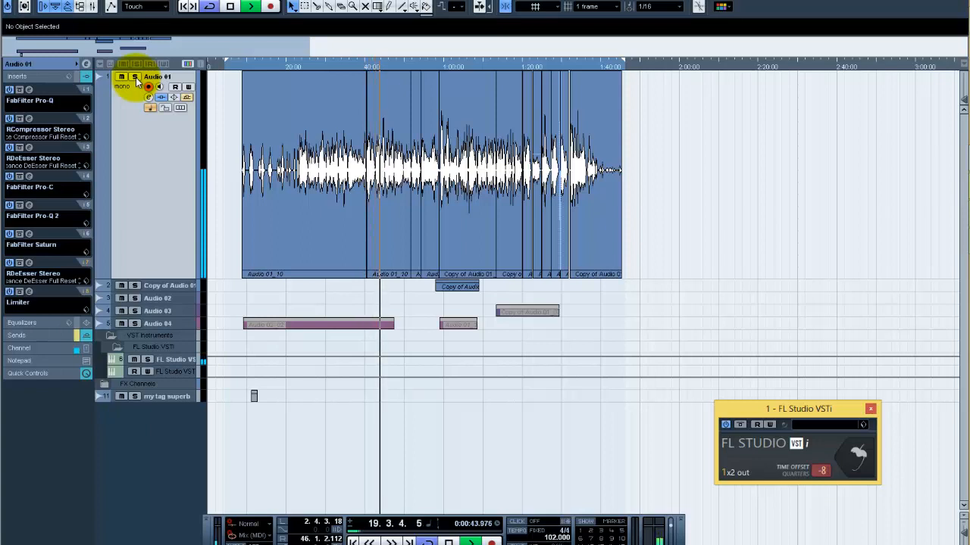
pyautogui.press('space')
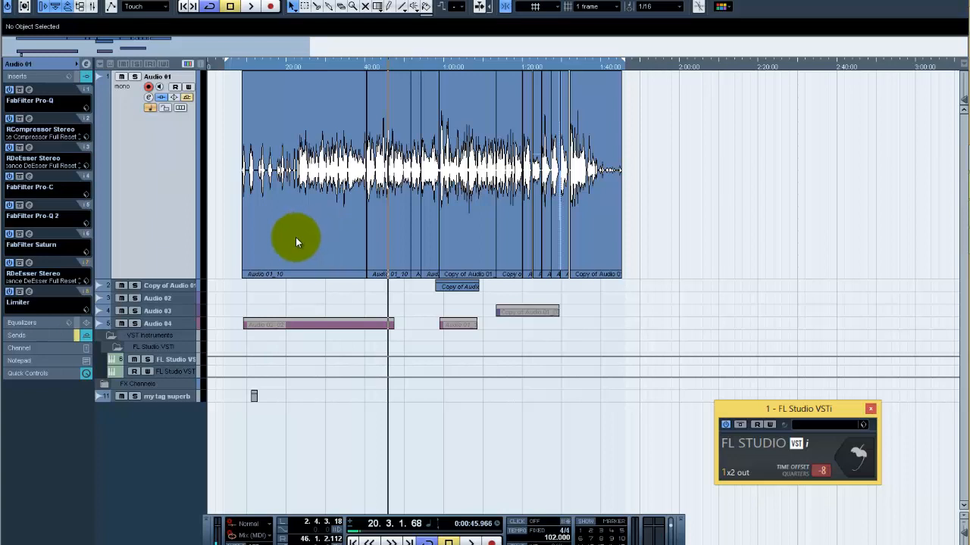
# Stop playback, lift the bypass on Audio 01's sends, and deactivate the PingPongDelay and Doubler2 Stereo sends so only RVerb Stereo stays active.
pyautogui.press('space')
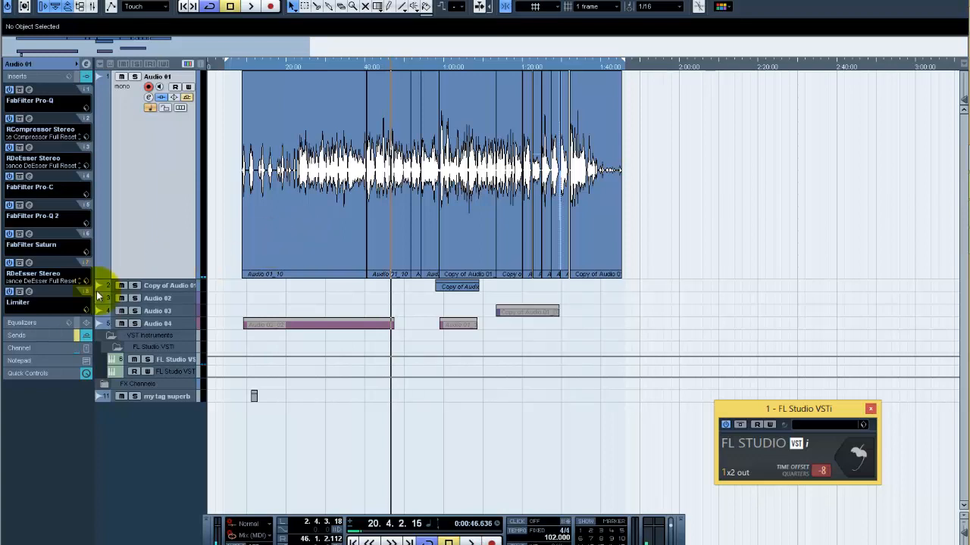
pyautogui.click(53, 334)
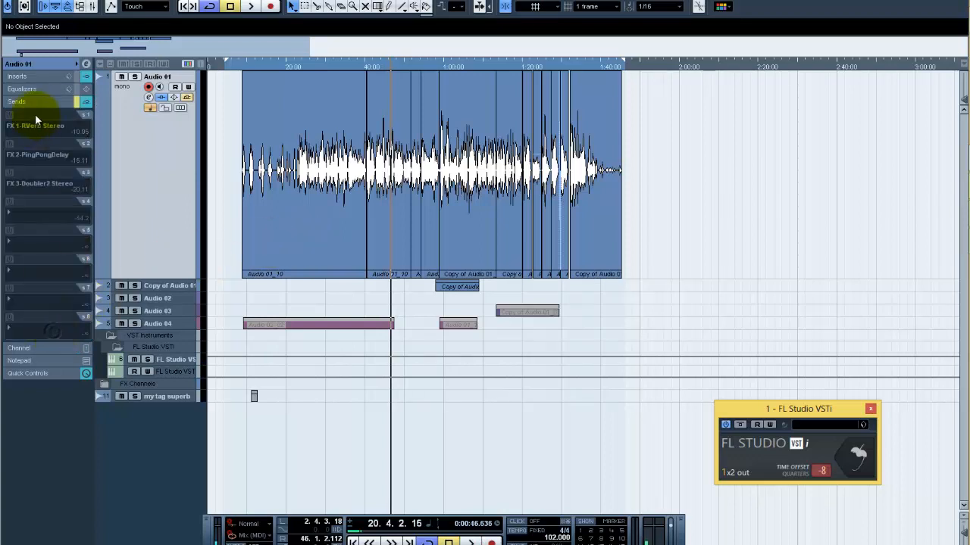
pyautogui.click(75, 100)
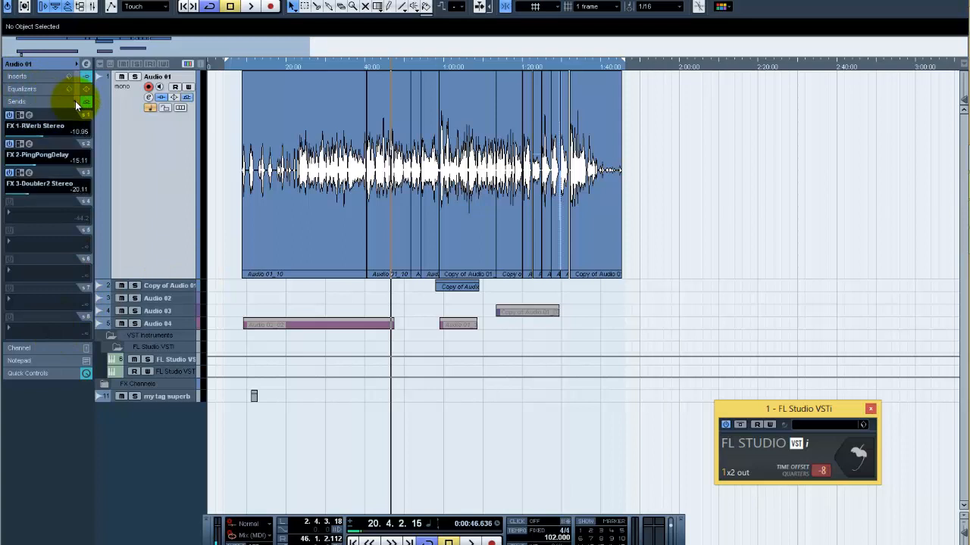
pyautogui.click(9, 144)
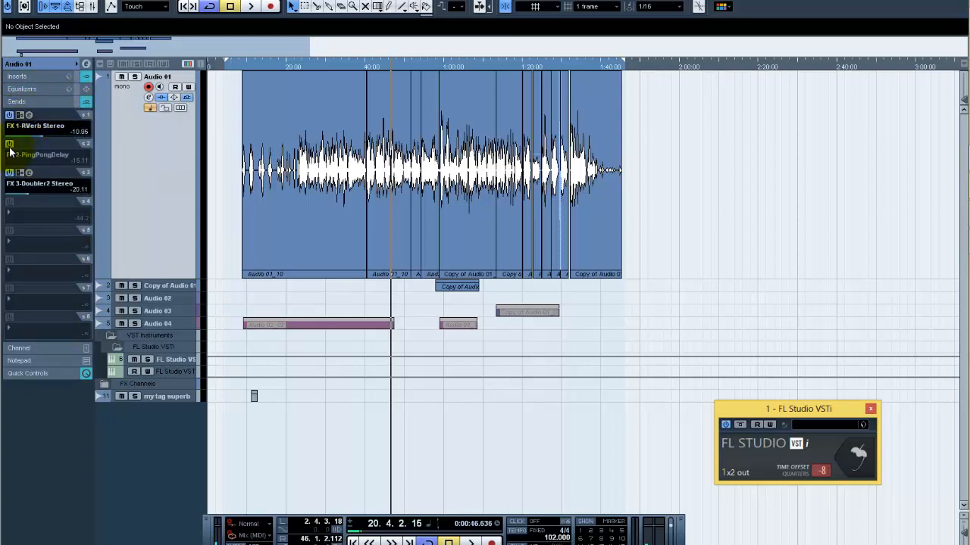
pyautogui.click(9, 173)
# Examine the RVerb Stereo reverb settings, compare playback with the effect active and bypassed, and close its editor.
pyautogui.click(29, 114)
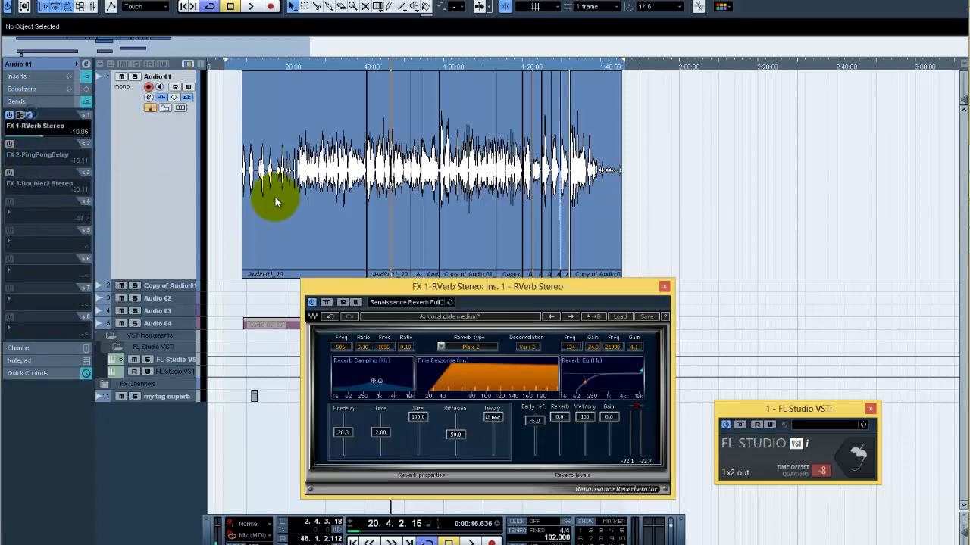
pyautogui.moveTo(520, 286); pyautogui.dragTo(543, 208)
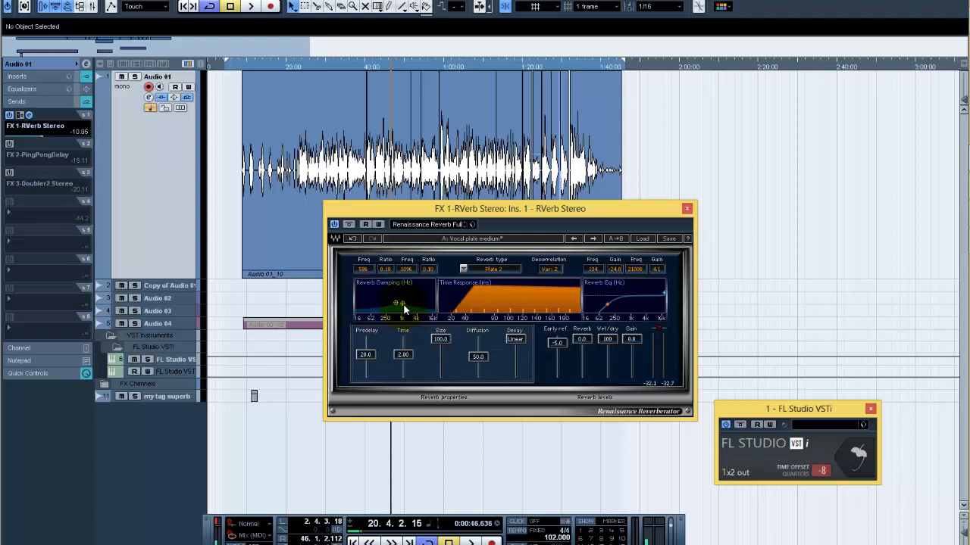
pyautogui.press('space')
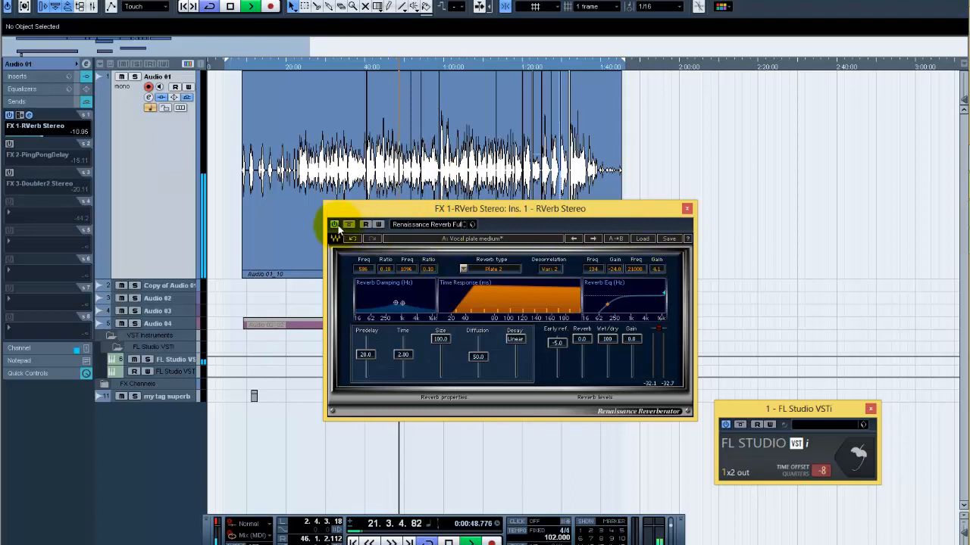
pyautogui.press('space')
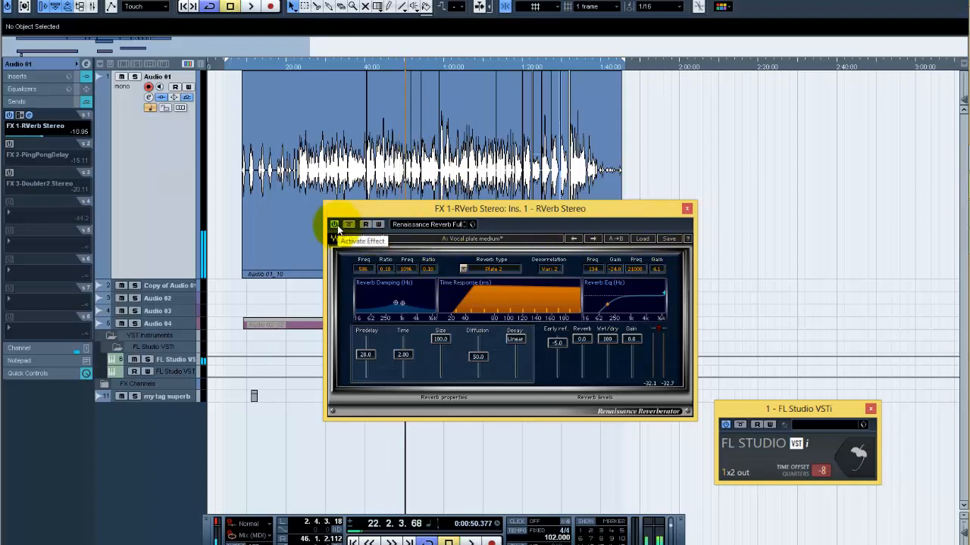
pyautogui.click(337, 225)
pyautogui.press('space')
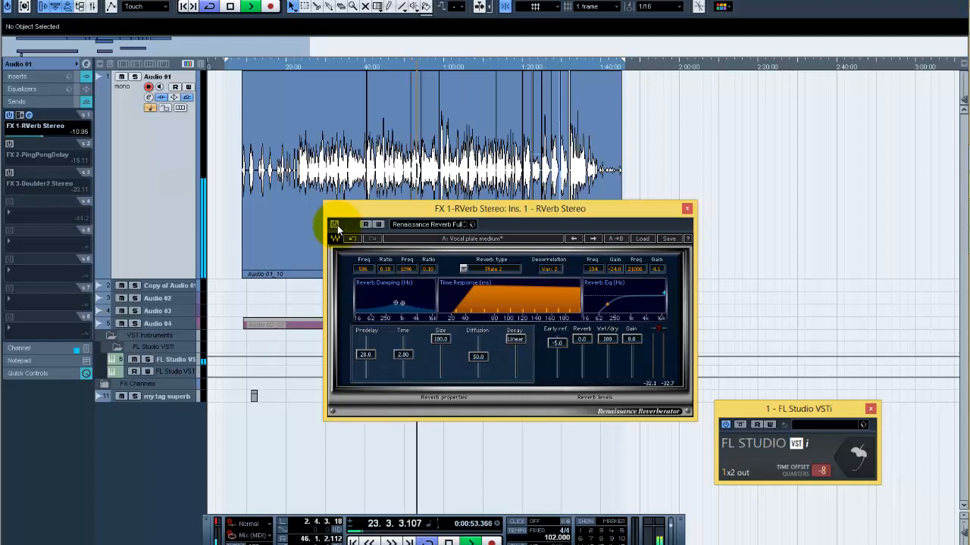
pyautogui.moveTo(455, 212); pyautogui.dragTo(570, 294)
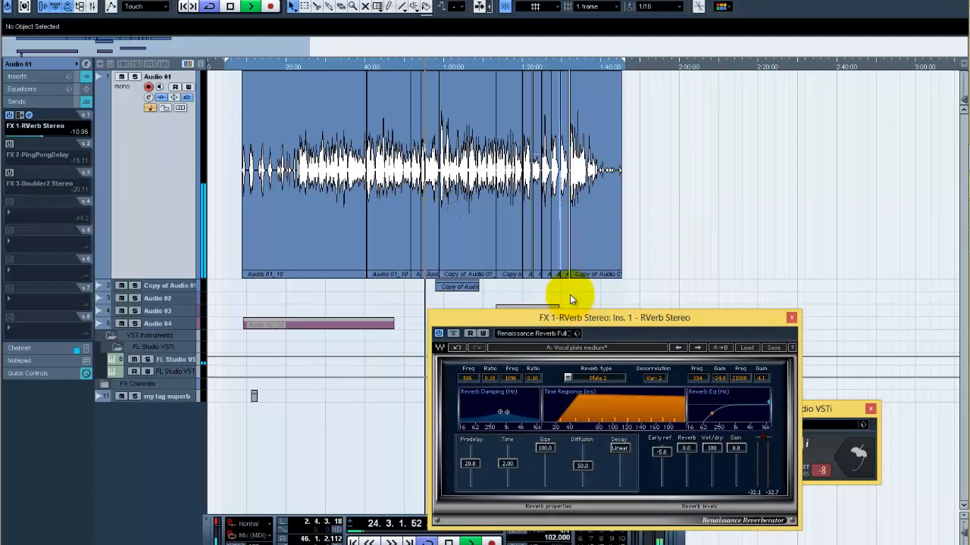
pyautogui.click(802, 292)
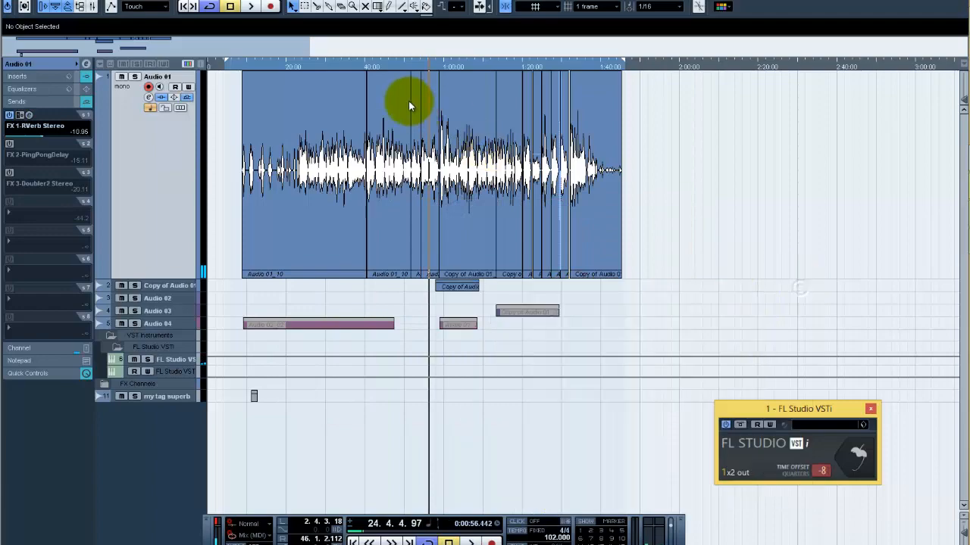
# Reactivate the FX 2 PingPongDelay send on Audio 01, examine its delay settings, and move the playback position to about 12 seconds.
pyautogui.click(370, 64)
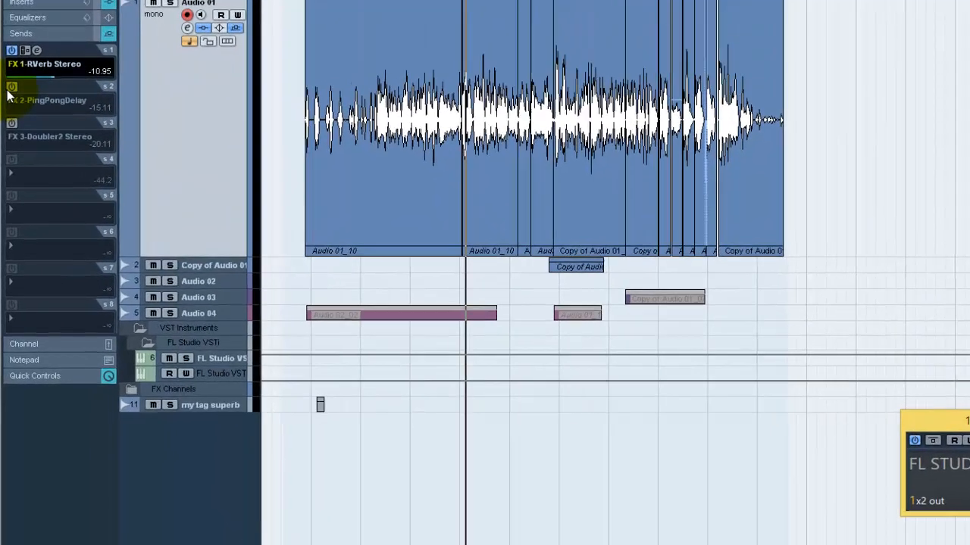
pyautogui.click(9, 144)
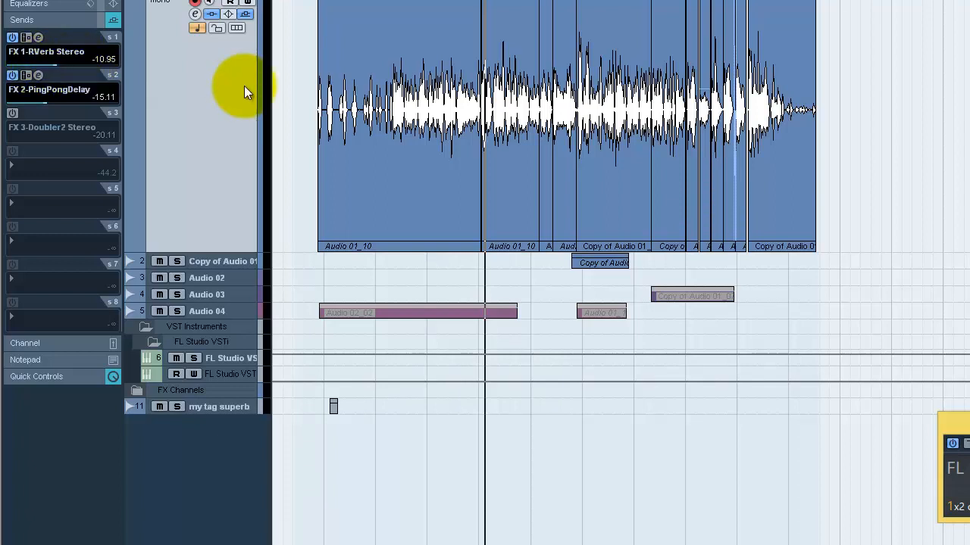
pyautogui.click(46, 74)
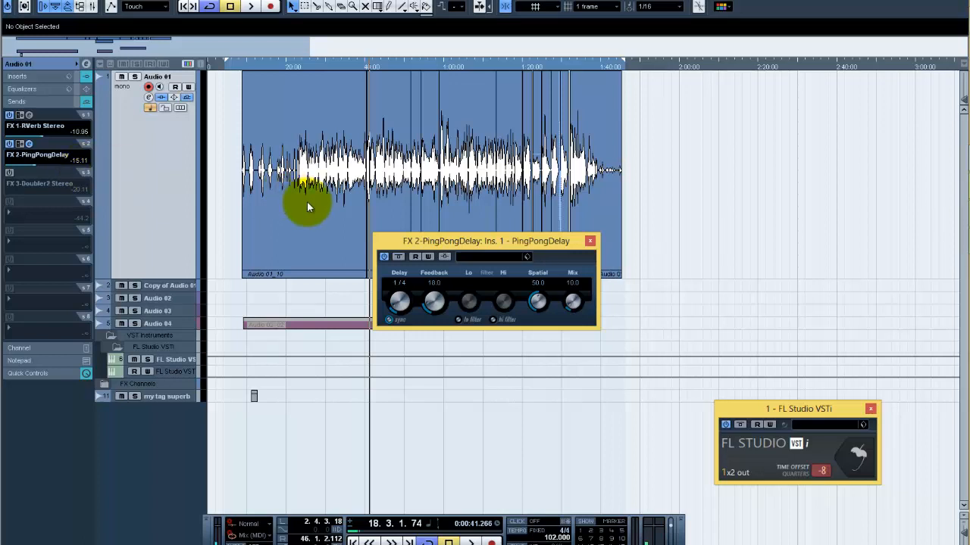
pyautogui.click(589, 243)
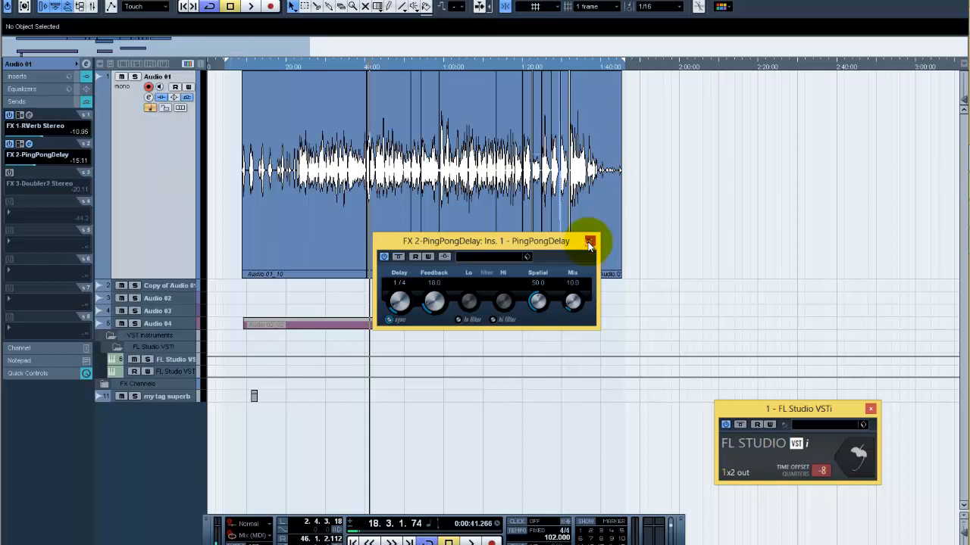
pyautogui.click(256, 66)
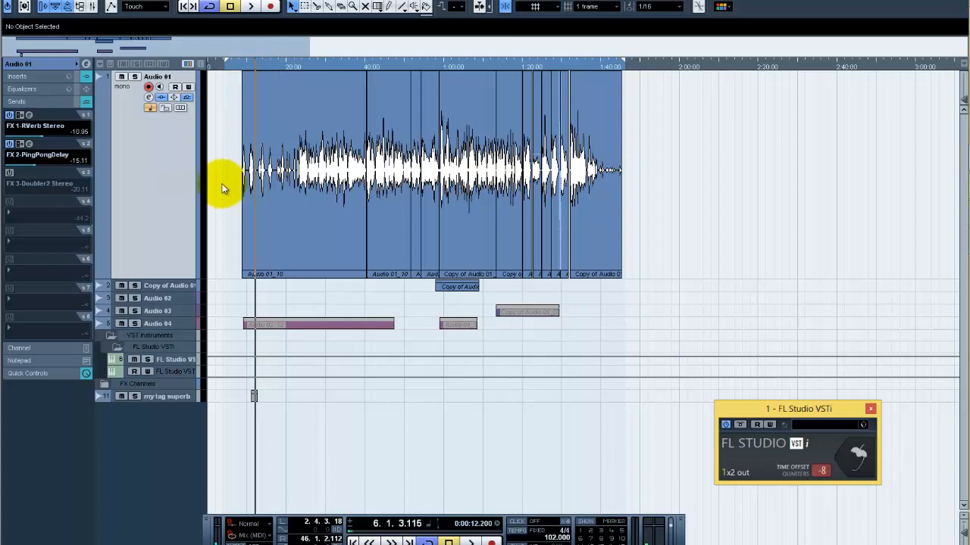
# Reactivate the FX 3 Doubler2 Stereo send, examine its EQ curve, voice settings and Direct switch, and close its editor.
pyautogui.click(31, 172)
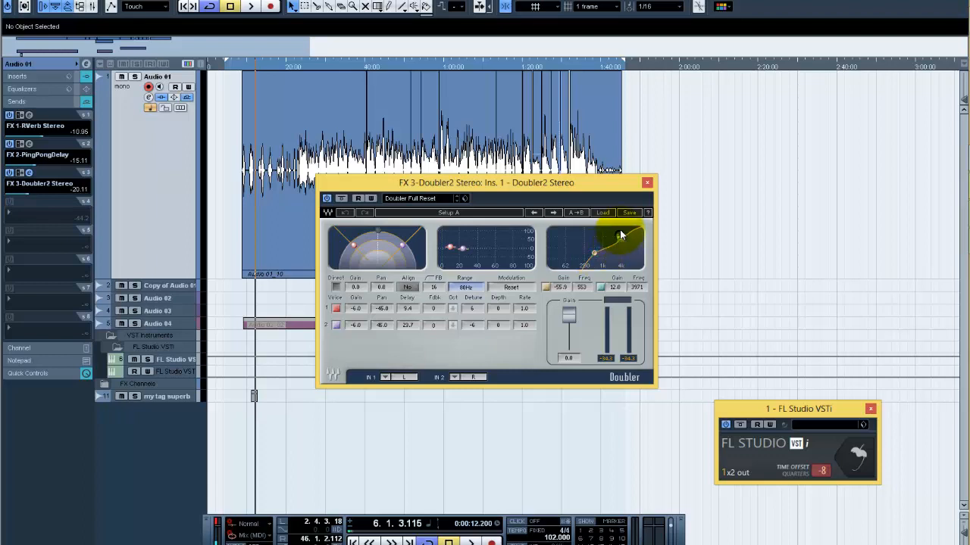
pyautogui.moveTo(620, 236)
pyautogui.mouseDown()
pyautogui.moveTo(621, 255)
pyautogui.moveTo(621, 221)
pyautogui.mouseUp()
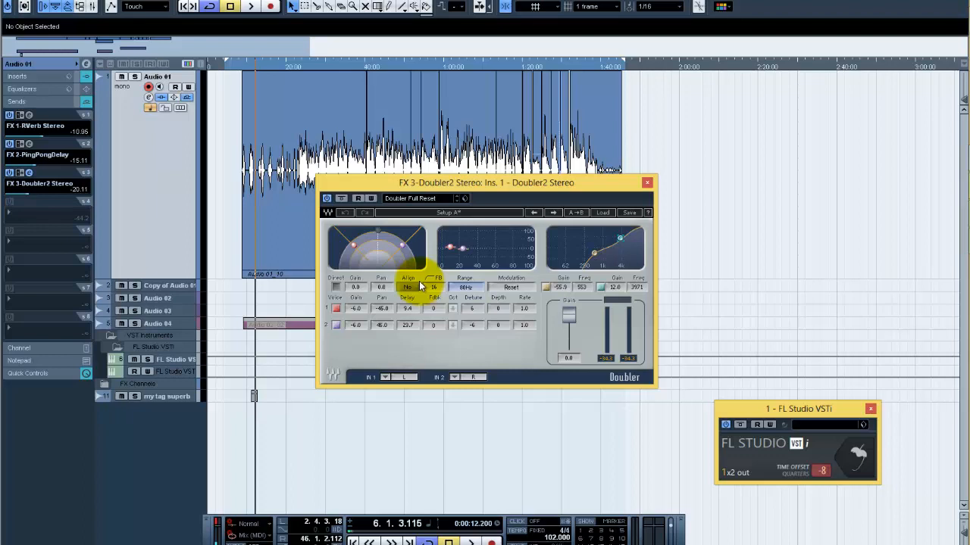
pyautogui.click(336, 288)
pyautogui.click(335, 288)
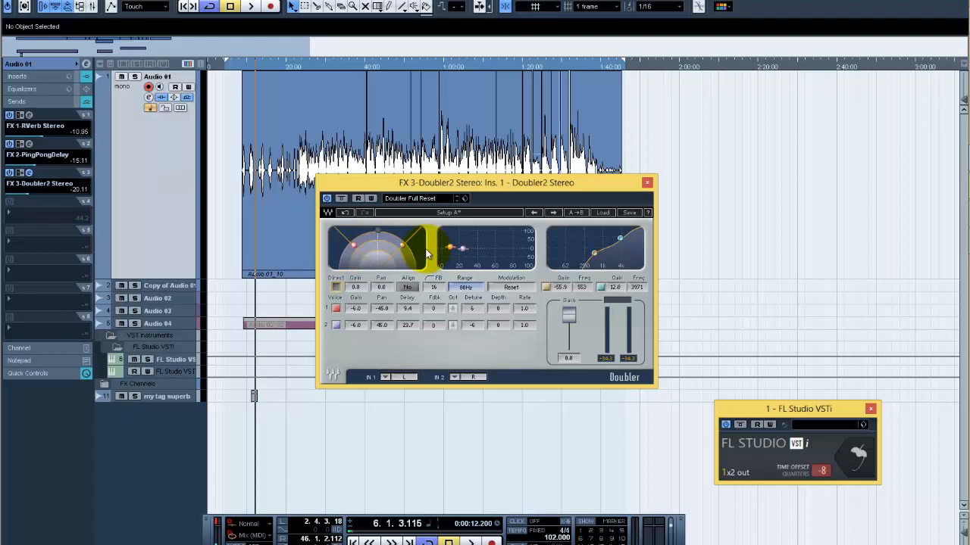
pyautogui.click(647, 183)
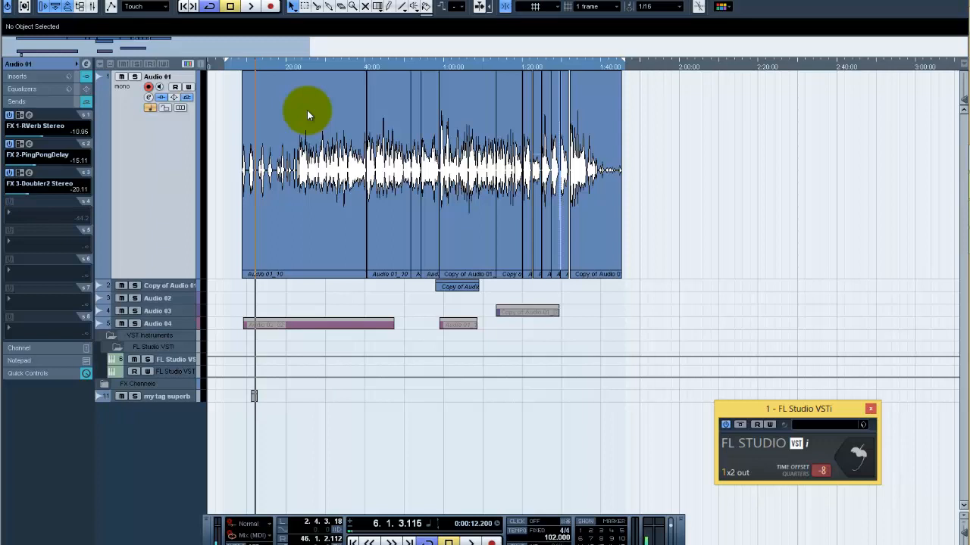
# Play the mix from about 21 seconds with all three Audio 01 sends active.
pyautogui.click(292, 63)
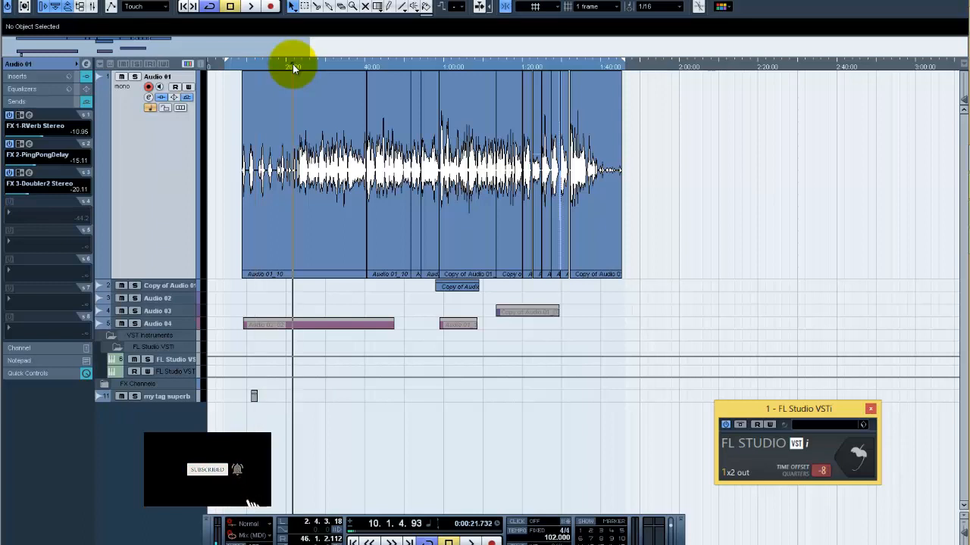
pyautogui.press('space')
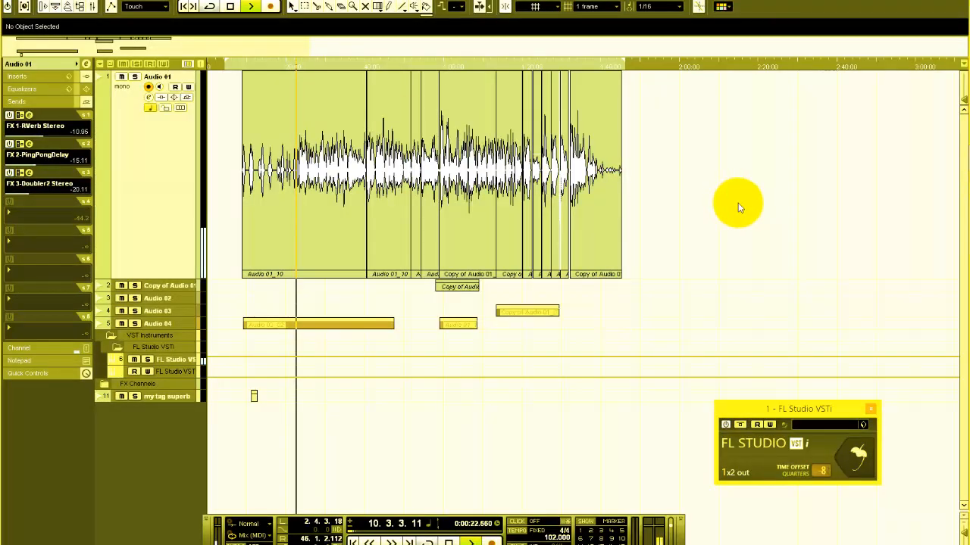